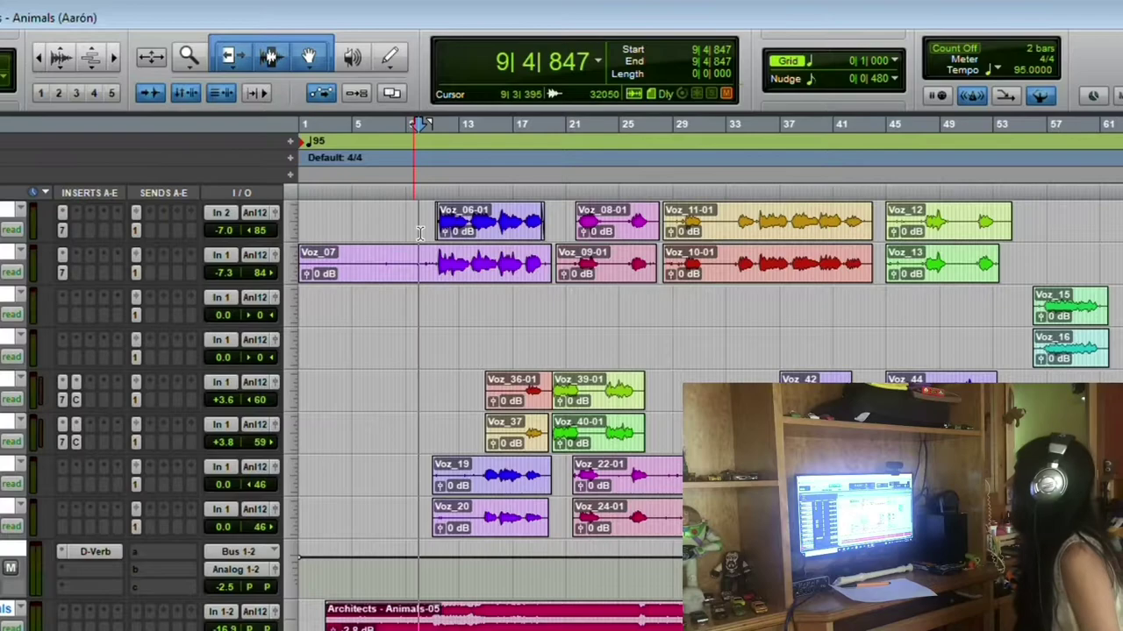
Delete the empty opening part of the Voz_07 clip from bar 1 up to 9|4|000
left_click_drag(424, 241, 298, 253)
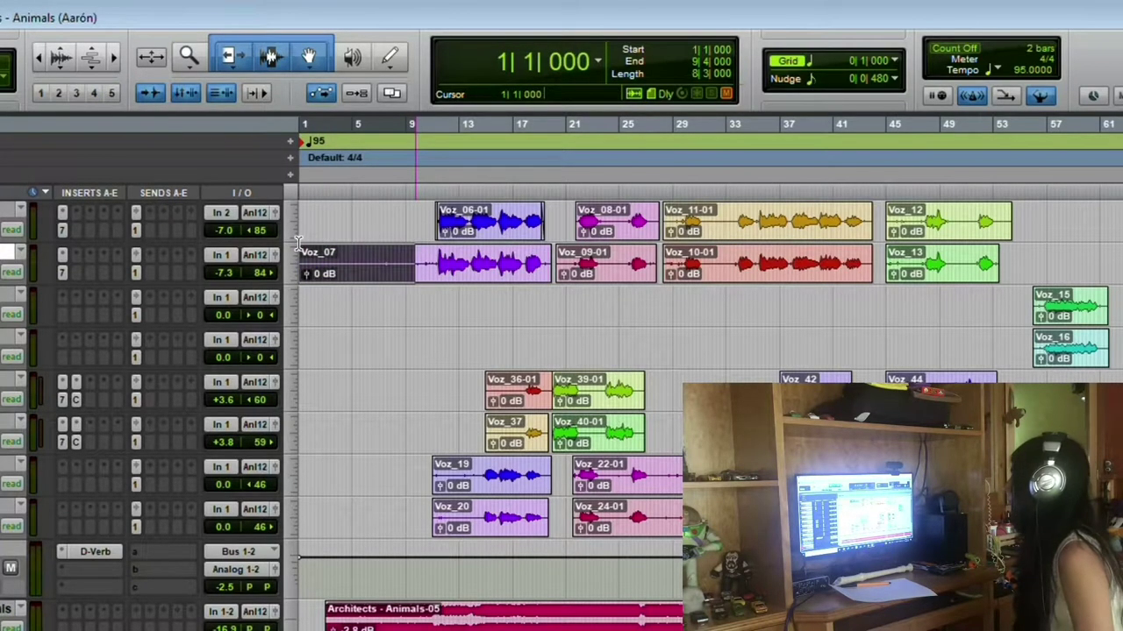
key("alt+super+Up")
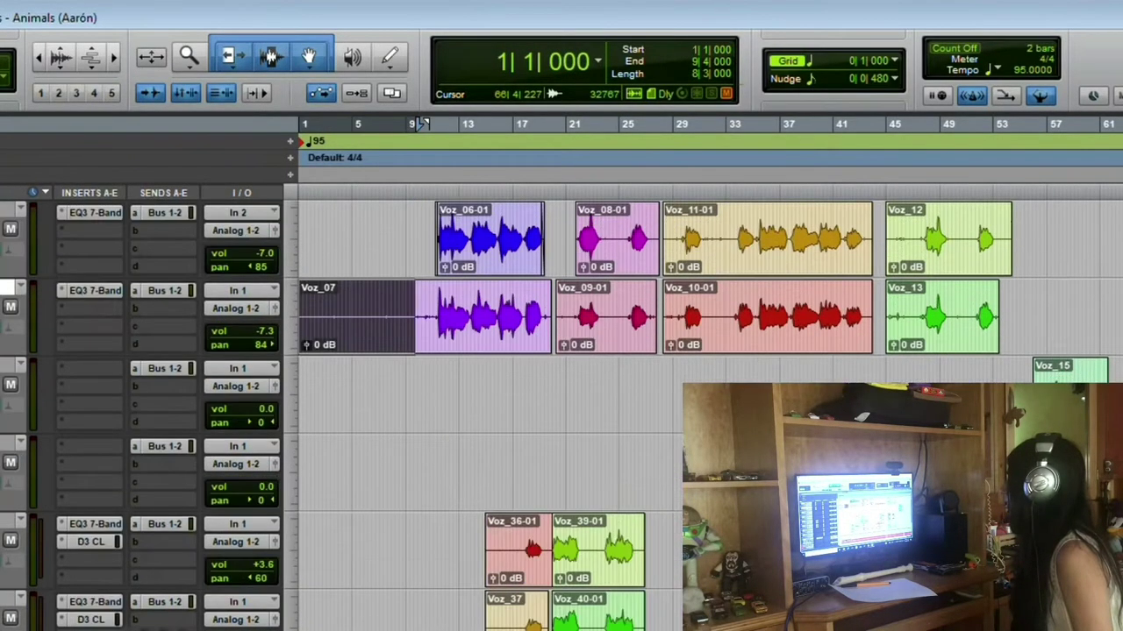
key("t")
key("t")
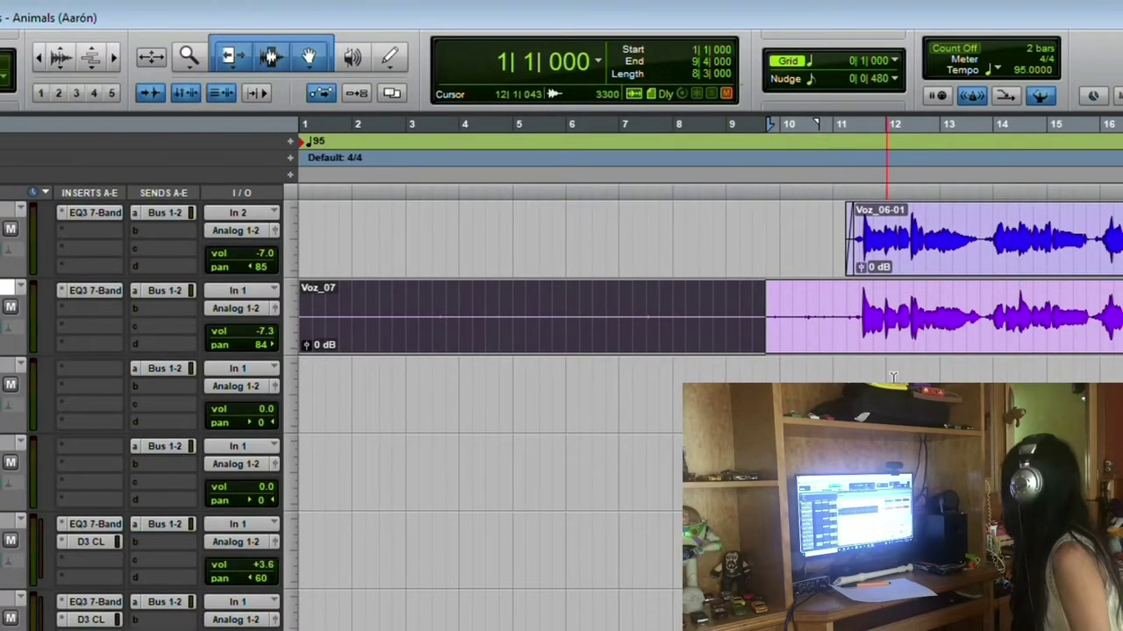
key("Delete")
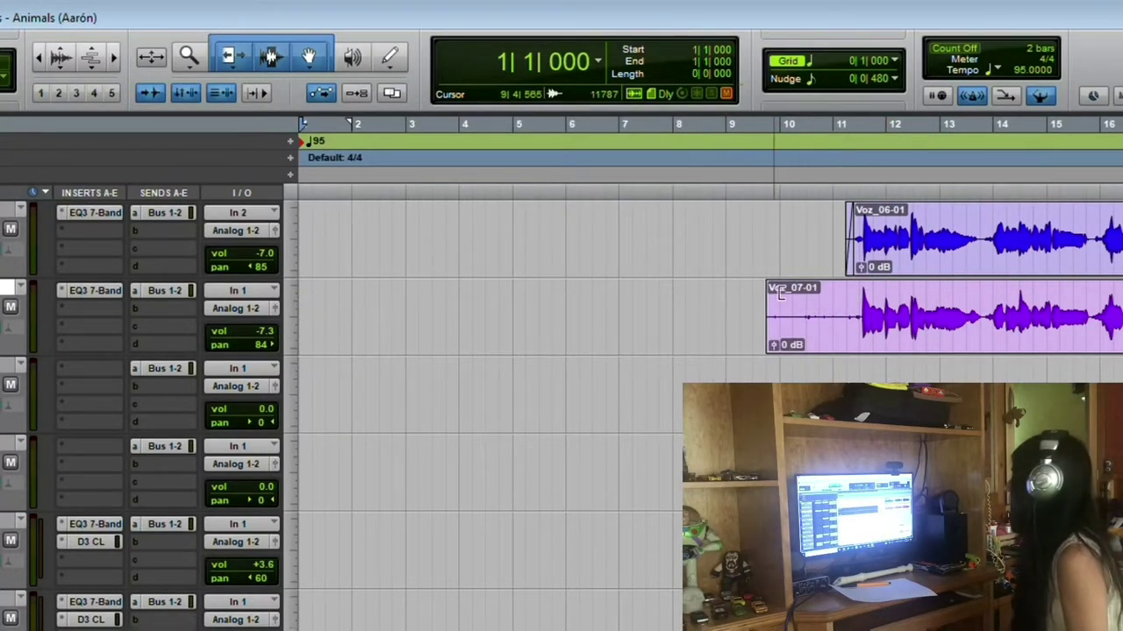
Trim the start of Voz_07-01 to 11|1|847, in line with Voz_06-01, and add a fade-in ending at 11|2|664
left_click_drag(779, 294, 851, 303)
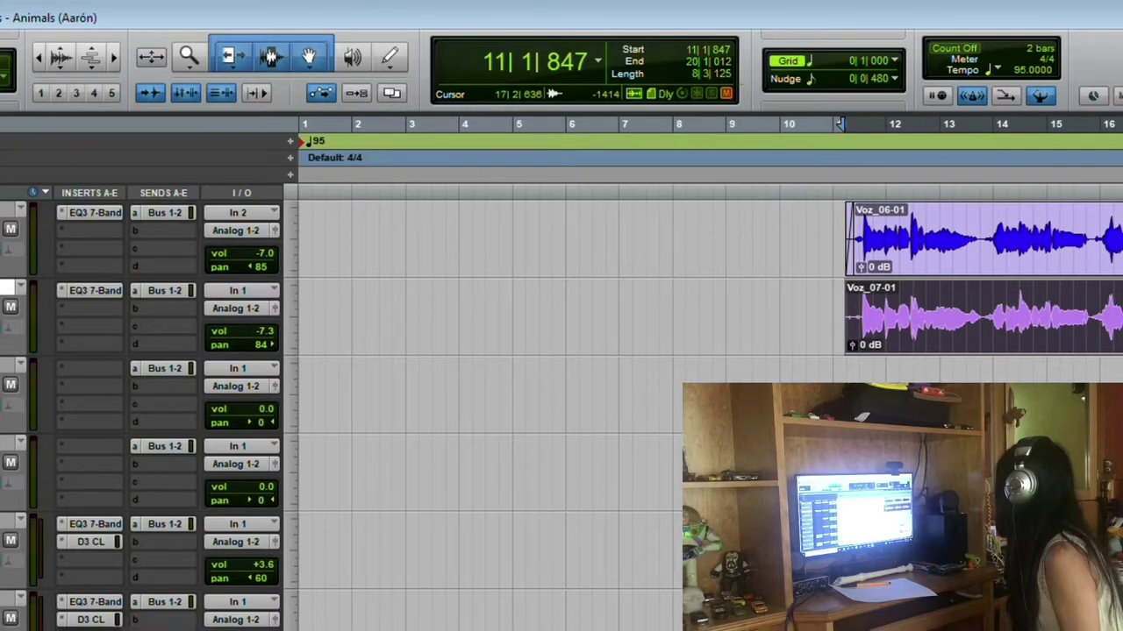
key("t")
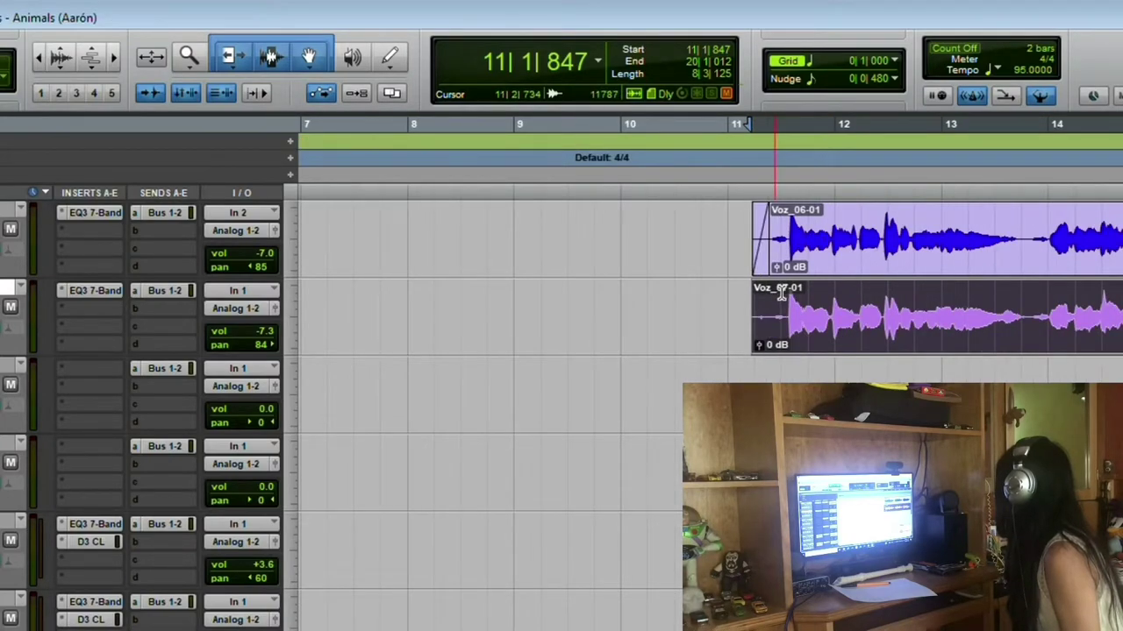
left_click_drag(780, 293, 742, 287)
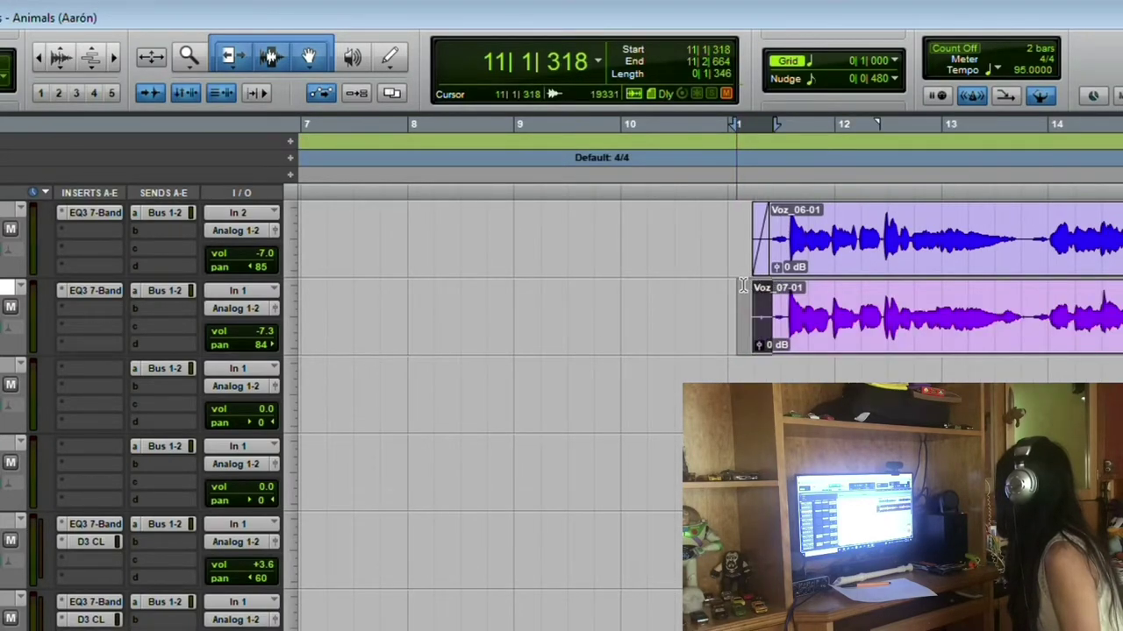
key("f")
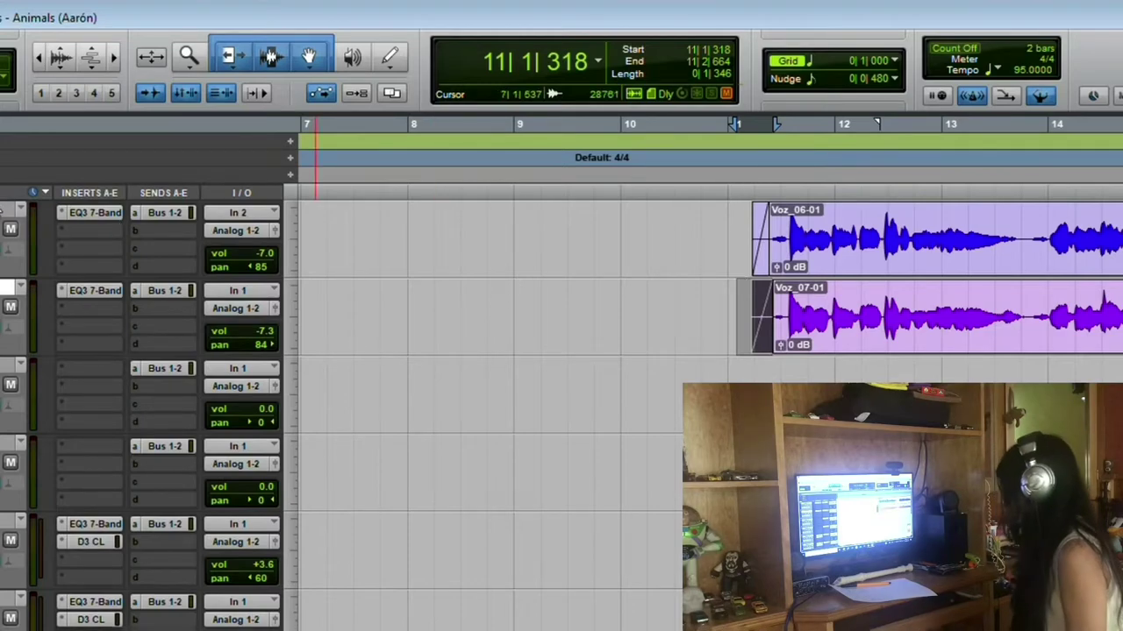
Play the first two voice tracks from 10|4|819 to hear how the vocals enter with the fade-ins
left_click(726, 122)
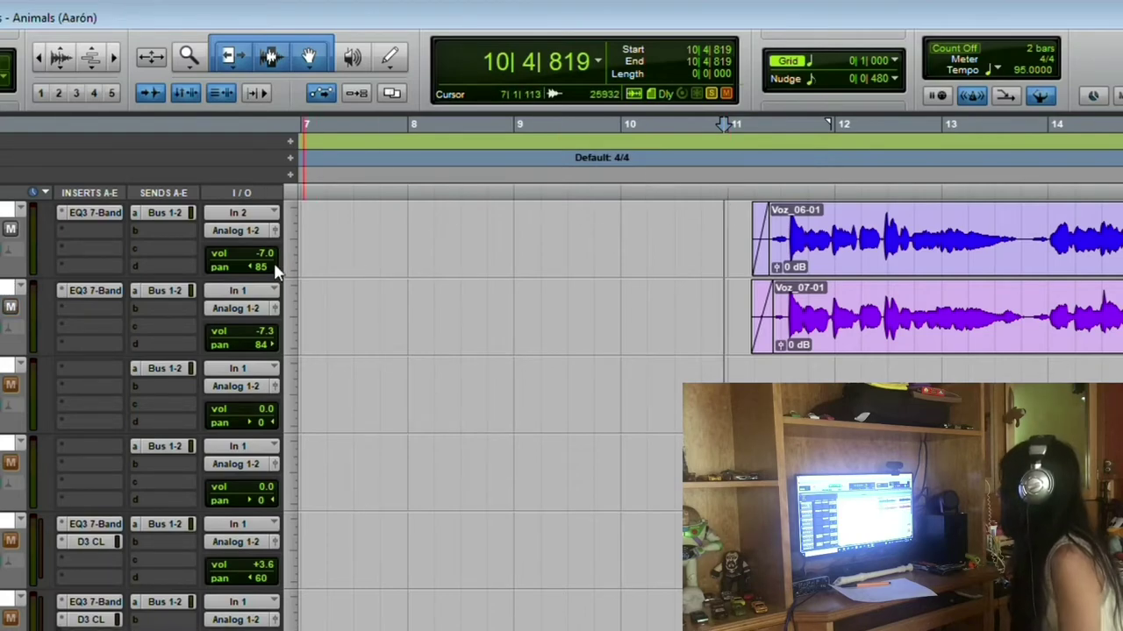
key("space")
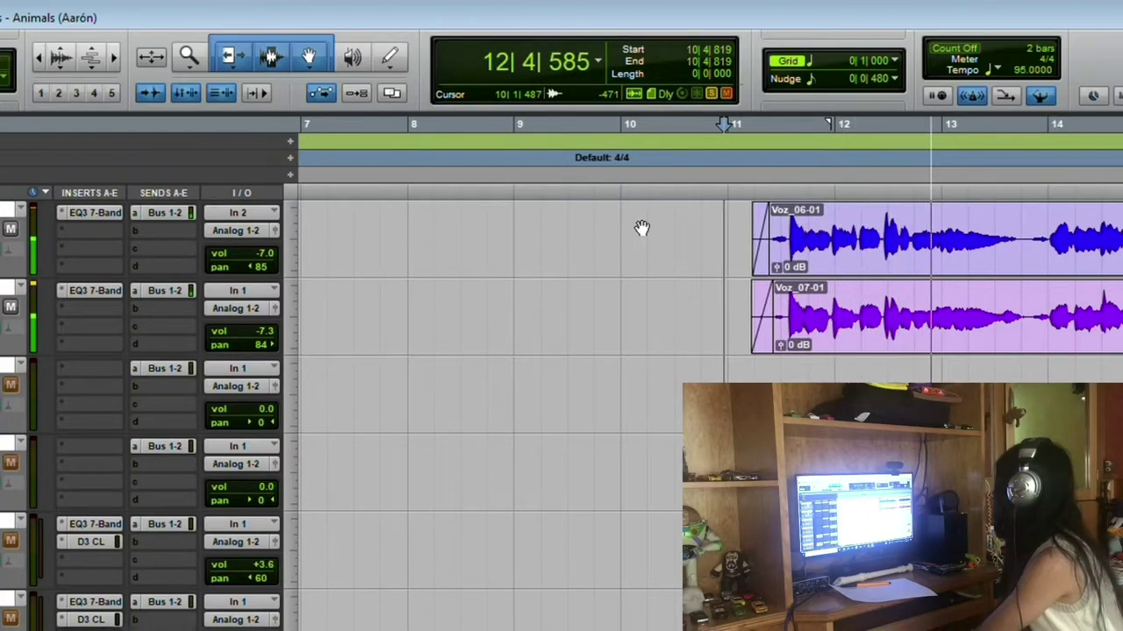
key("space")
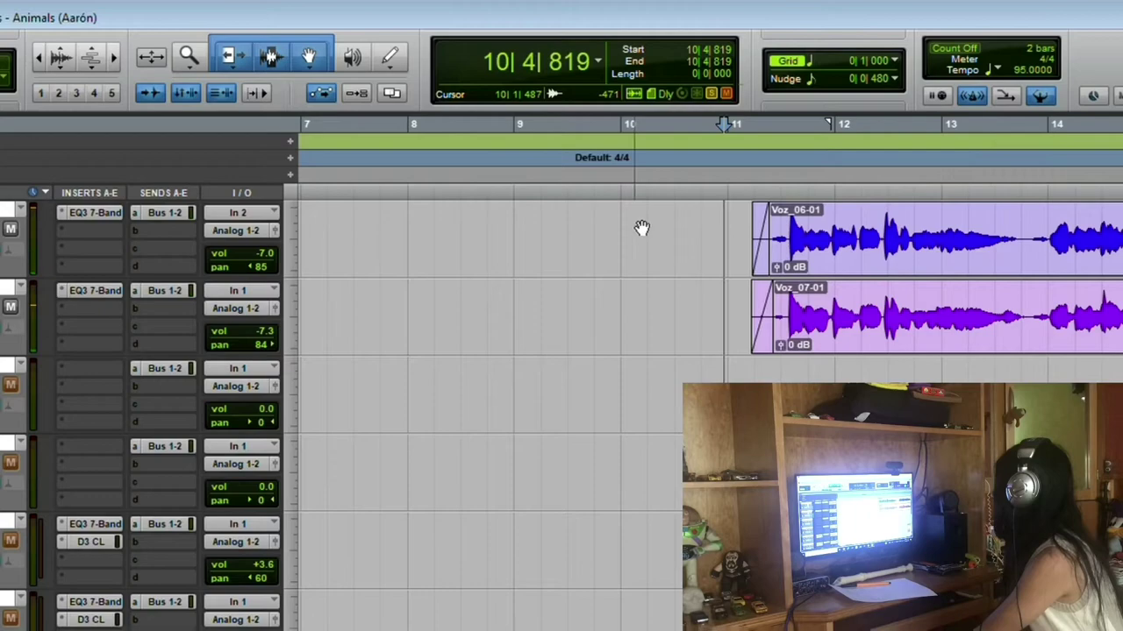
Remove the fade-in from Voz_07-01, extend the clip's start back to about bar 9, and play the uncovered lead-in
left_click(762, 315)
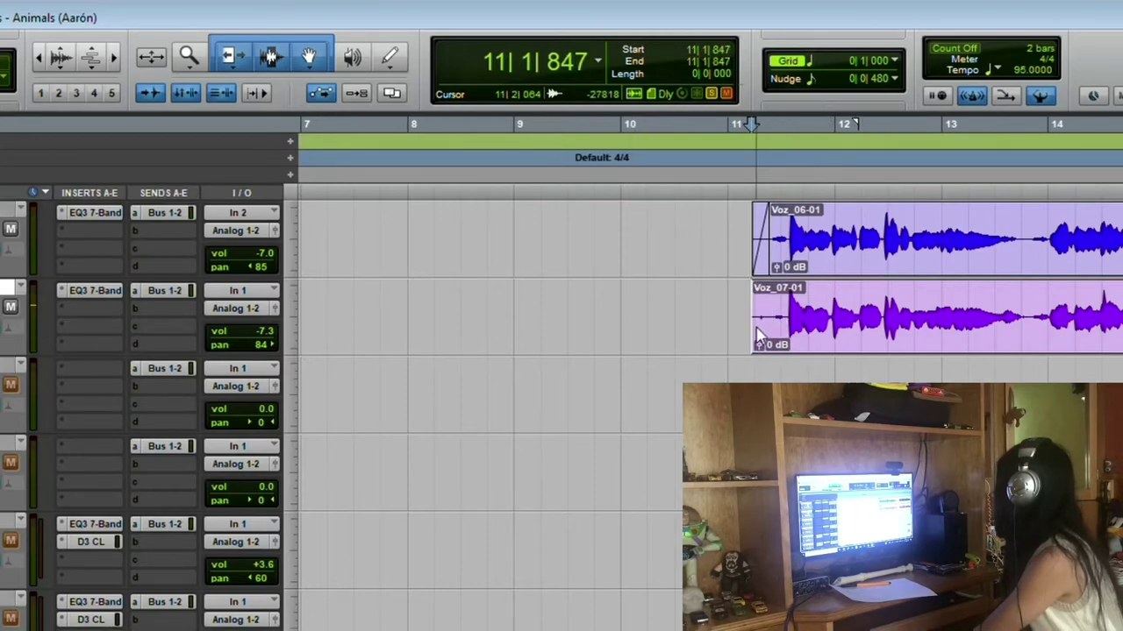
left_click_drag(761, 316, 539, 316)
key("space")
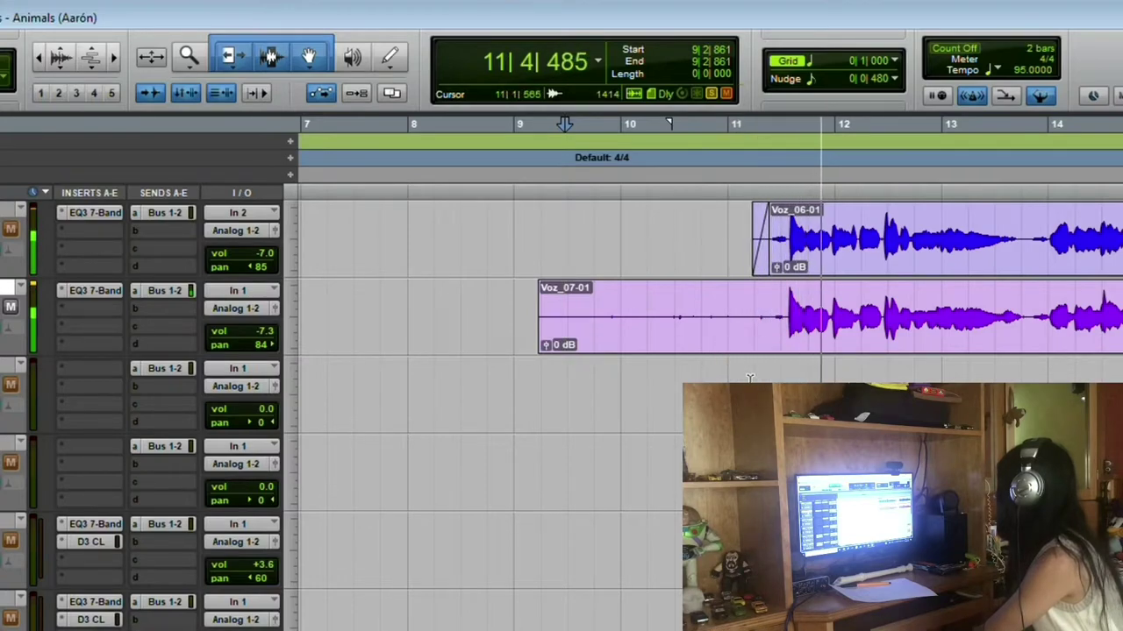
key("space")
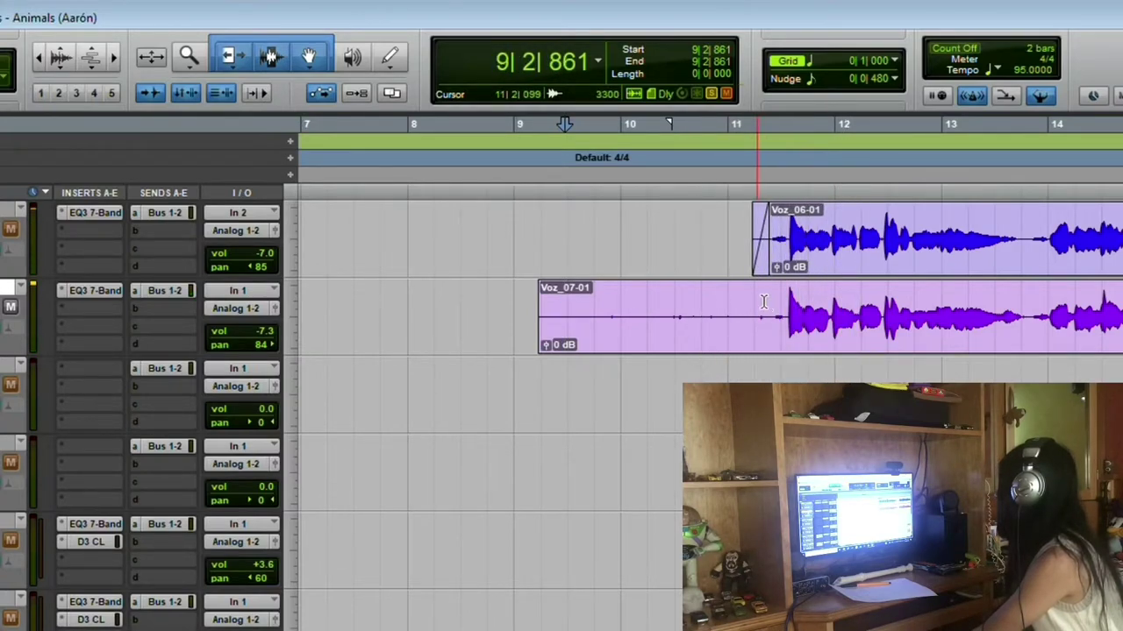
Trim and fade in the start of Voz_07-01 at Voz_06-01's edge, with the fade ending at 11|2|699, and play from 10|4|925
mouse_move(762, 298)
left_mouse_down()
mouse_move(646, 293)
mouse_move(587, 311)
mouse_move(762, 309)
mouse_move(733, 296)
left_mouse_up()
key("f")
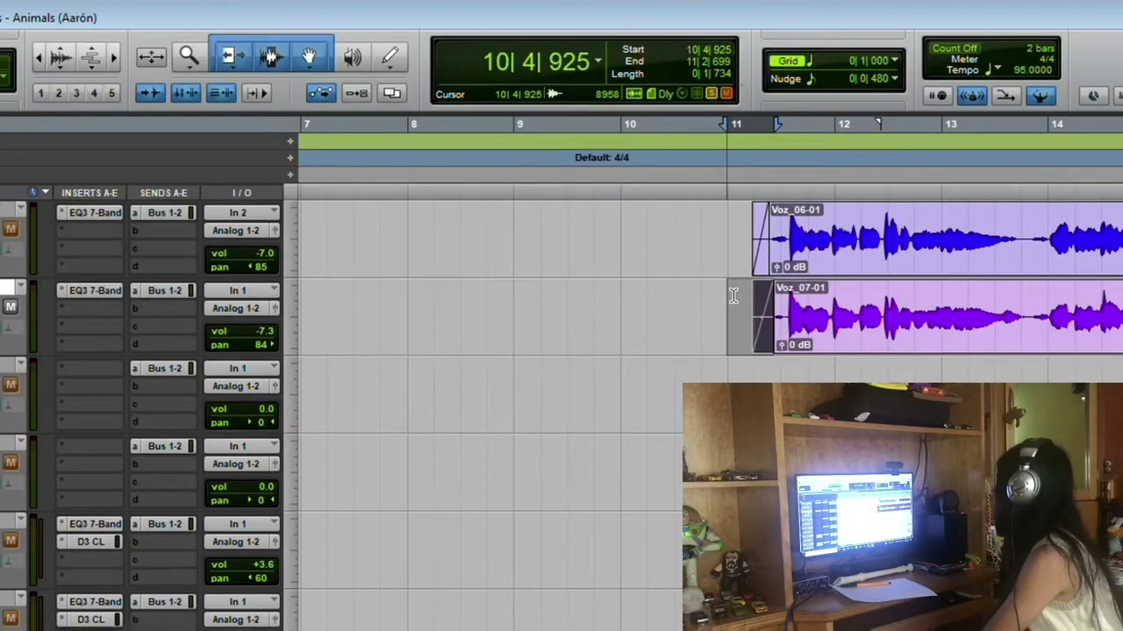
left_click(732, 296)
key("space")
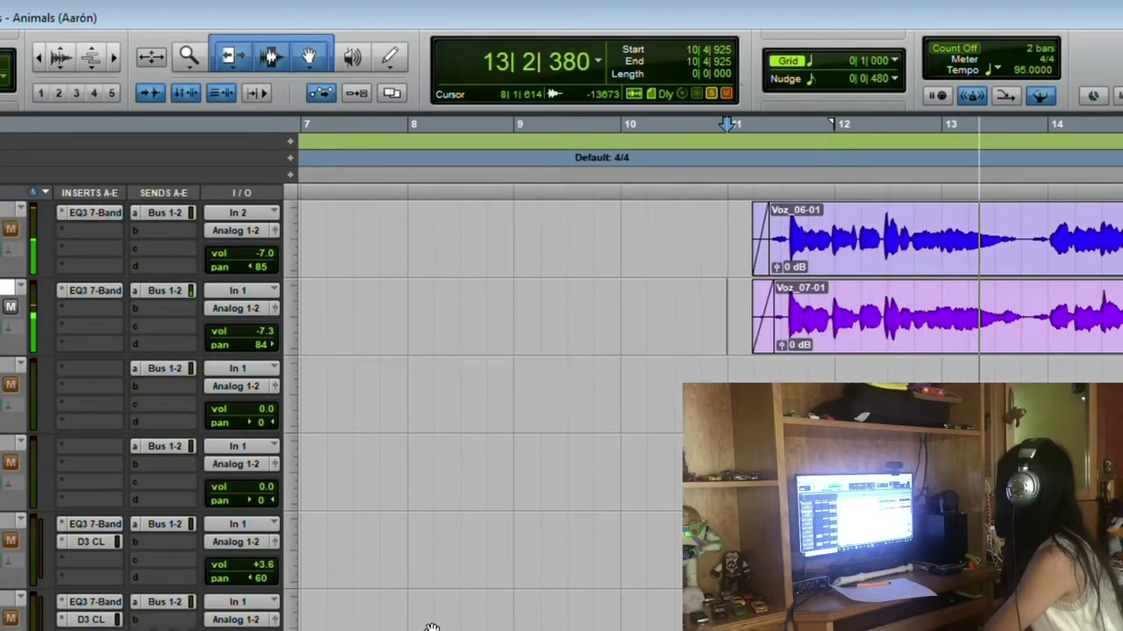
key("space")
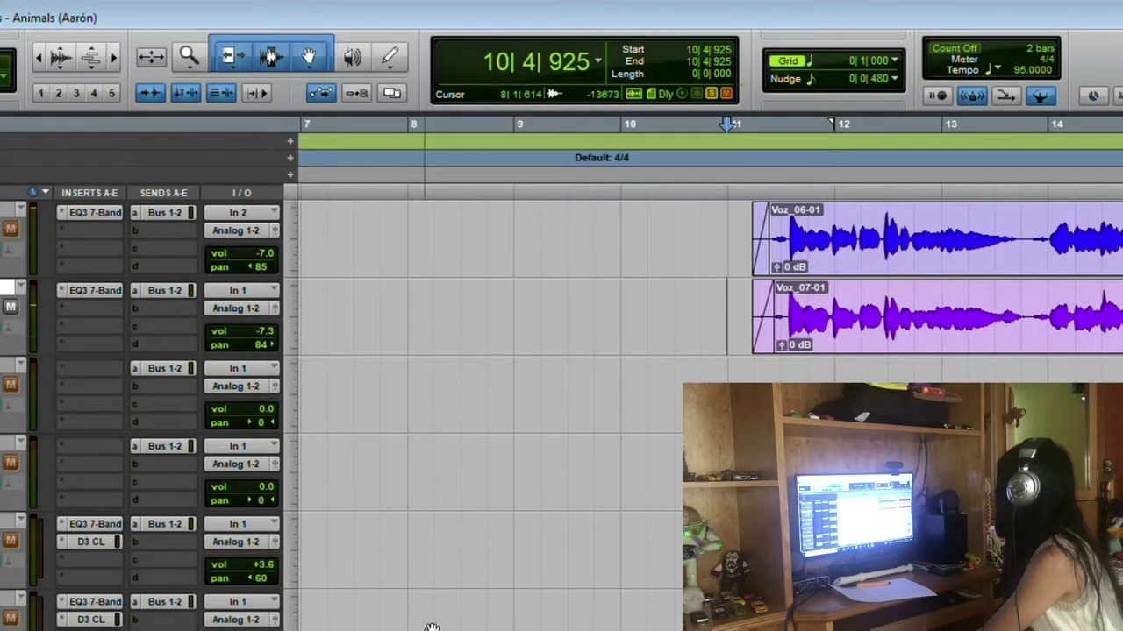
Select the whole first voice track from bar 1 to about bar 101, past its last clip
left_click(731, 211)
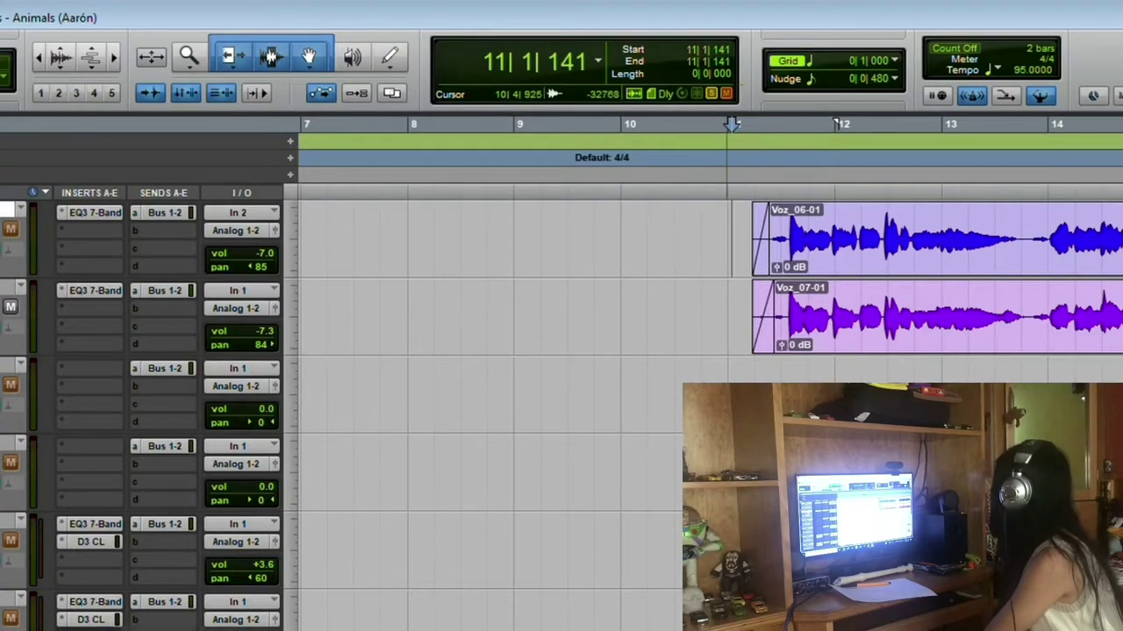
key("r")
key("r")
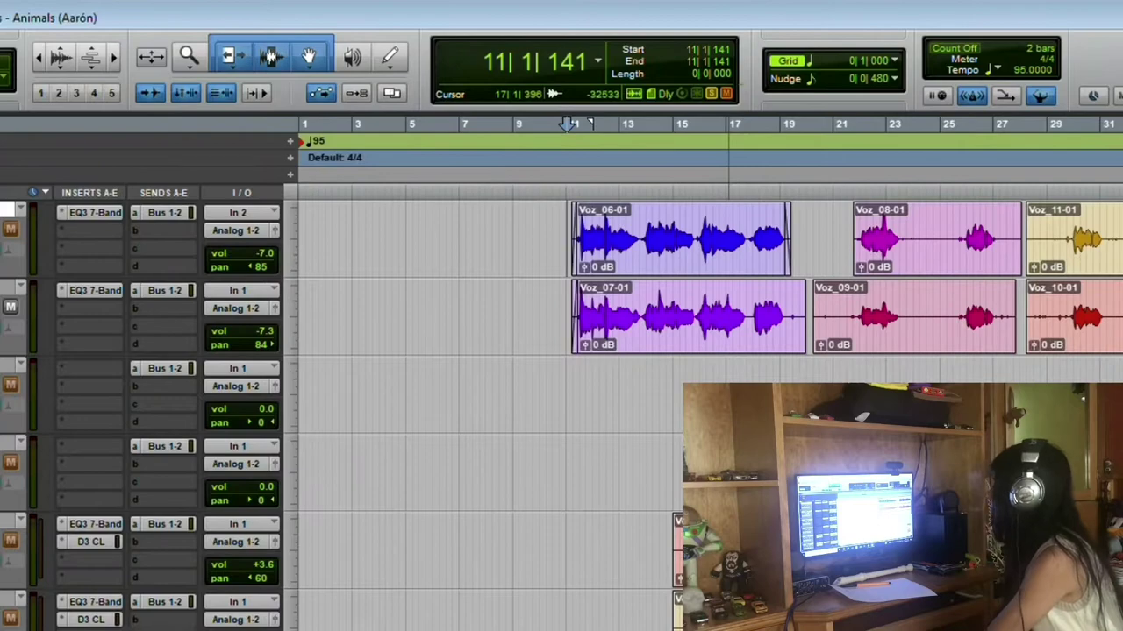
key("ctrl+bracketleft")
key("ctrl+bracketleft")
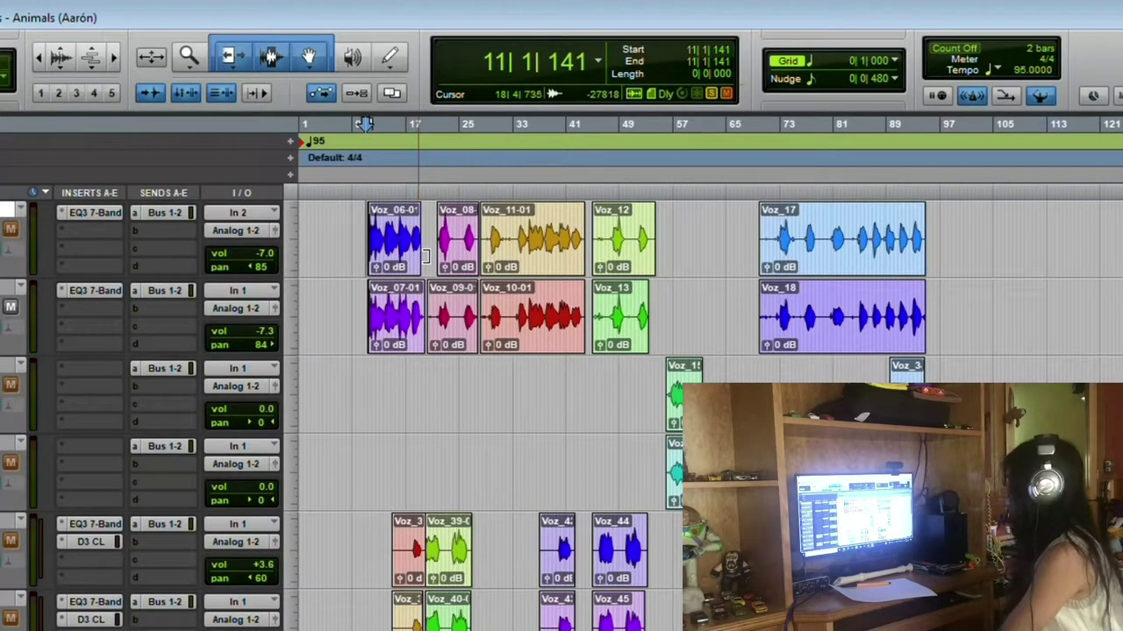
left_click_drag(323, 233, 213, 173)
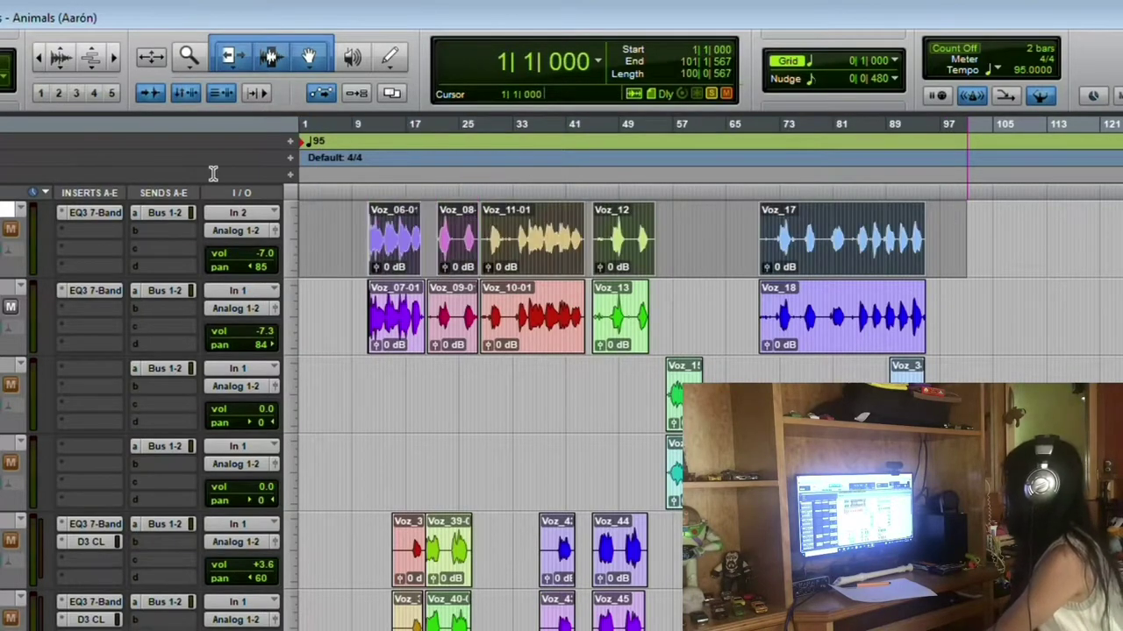
Try range selections on the first voice track over about bars 54–99 and 6–52, and on the second over about bars 4–101
left_click(958, 218)
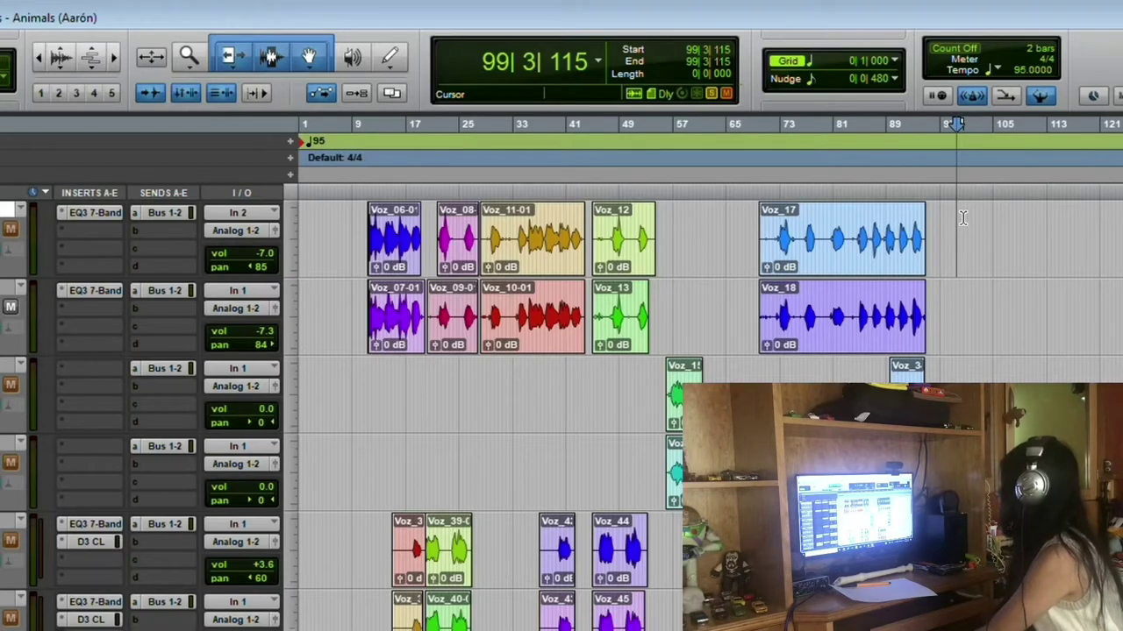
left_click_drag(960, 224, 661, 212)
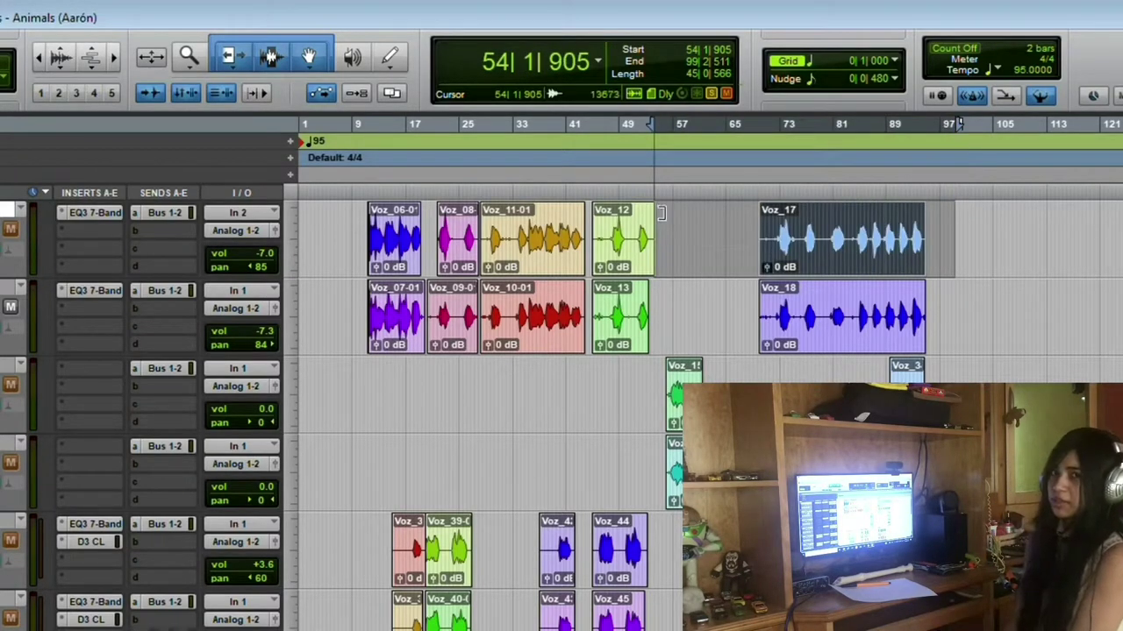
left_click(349, 216)
left_click_drag(335, 213, 692, 159)
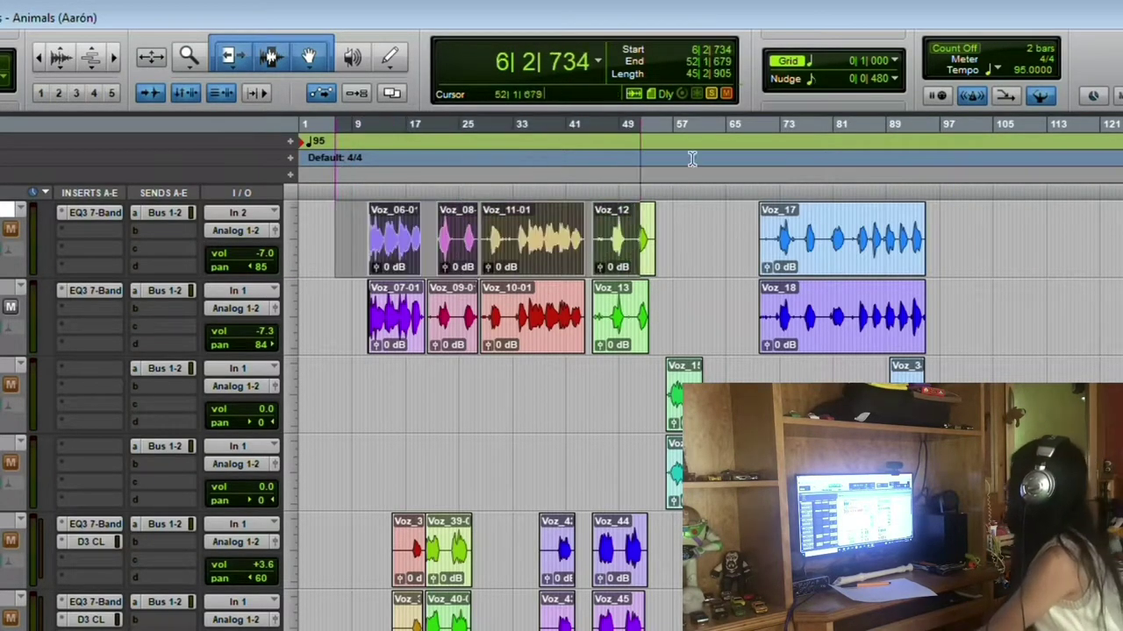
left_click_drag(974, 267, 327, 276)
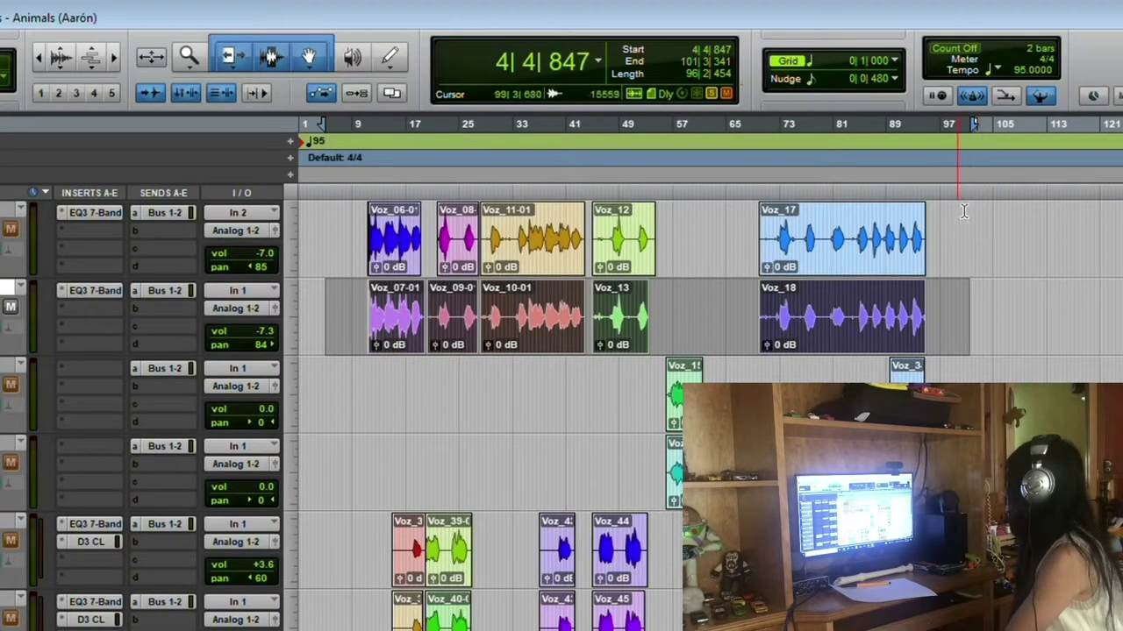
Consolidate all clips on the first voice track from bar 1 to 99|3|115 into one clip
left_click_drag(963, 211, 183, 239)
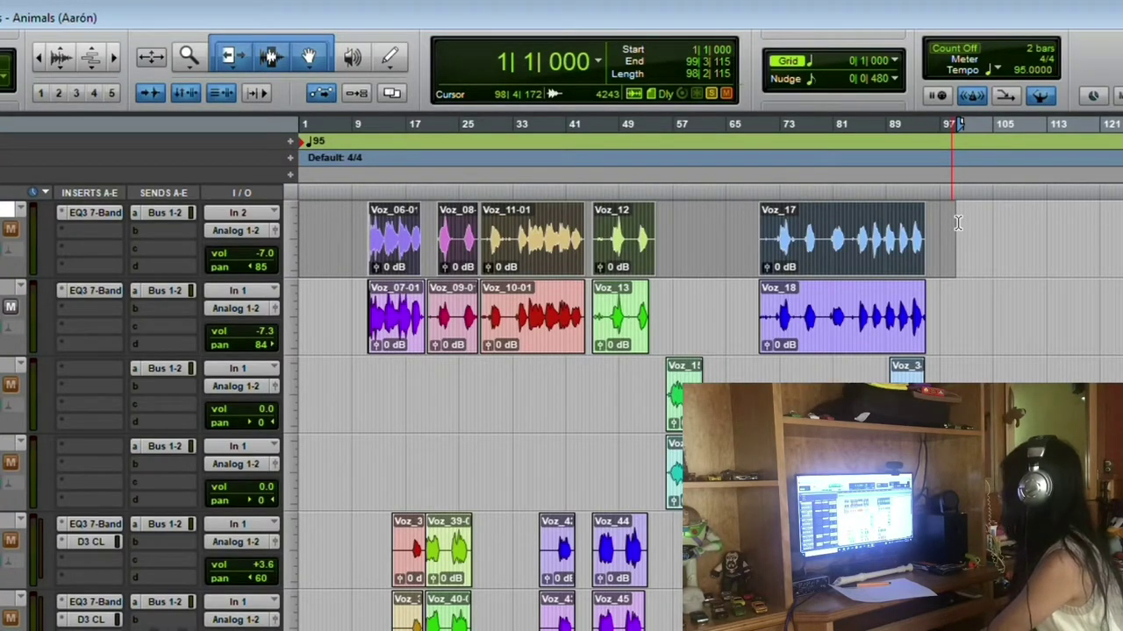
key("alt+shift+3")
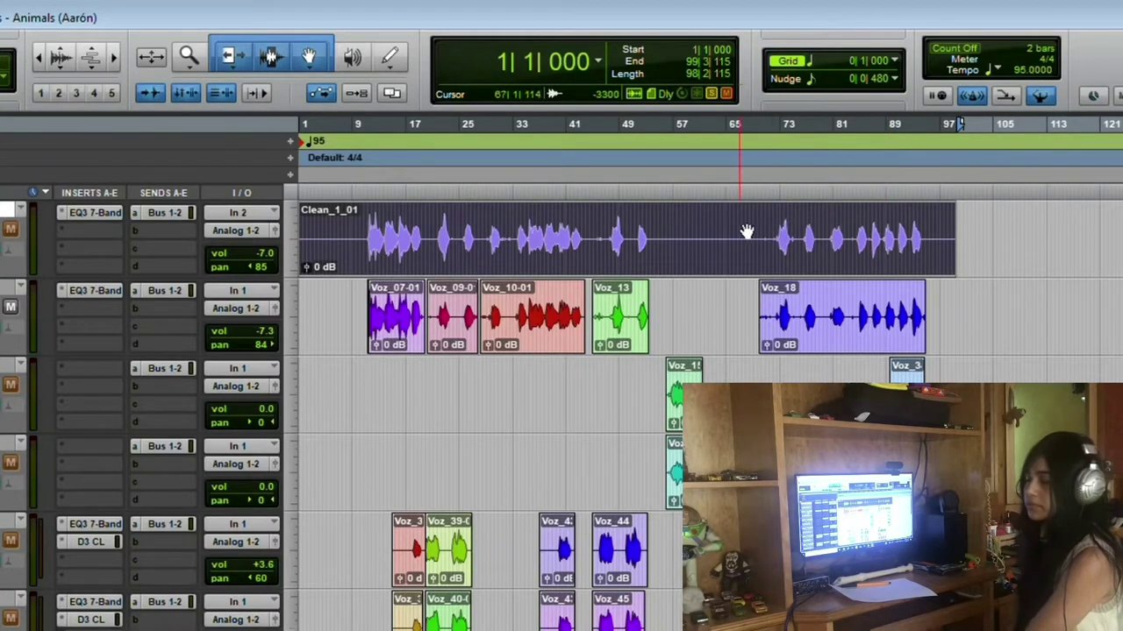
Select the phrase from about bar 71 to 75 in the consolidated clip, and undo the consolidation
left_click(772, 213)
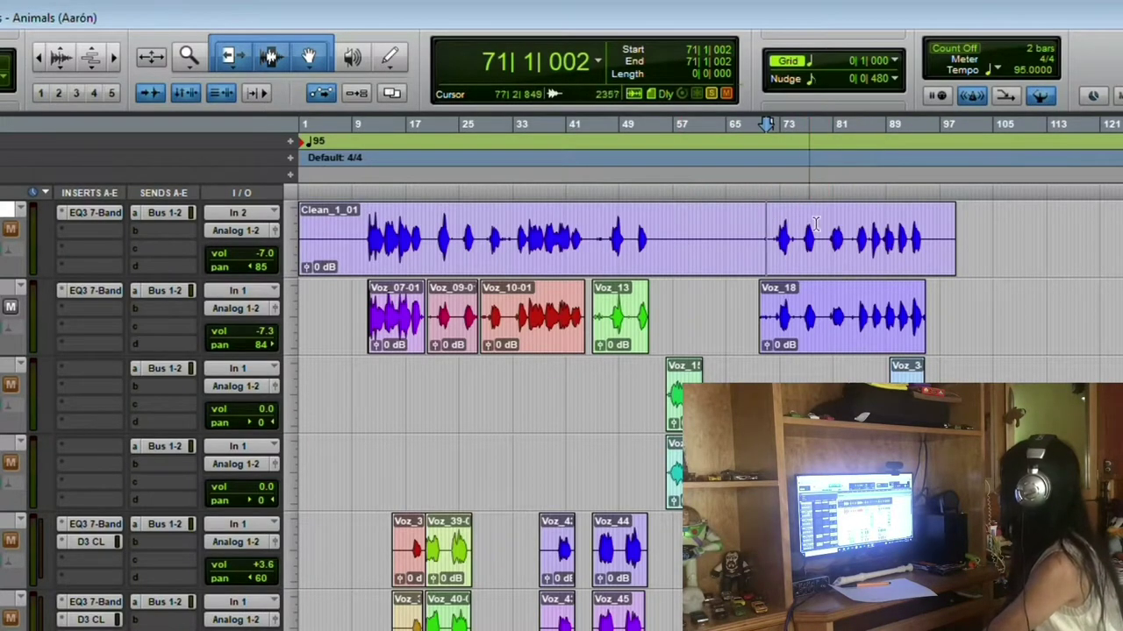
left_click_drag(769, 223, 804, 226)
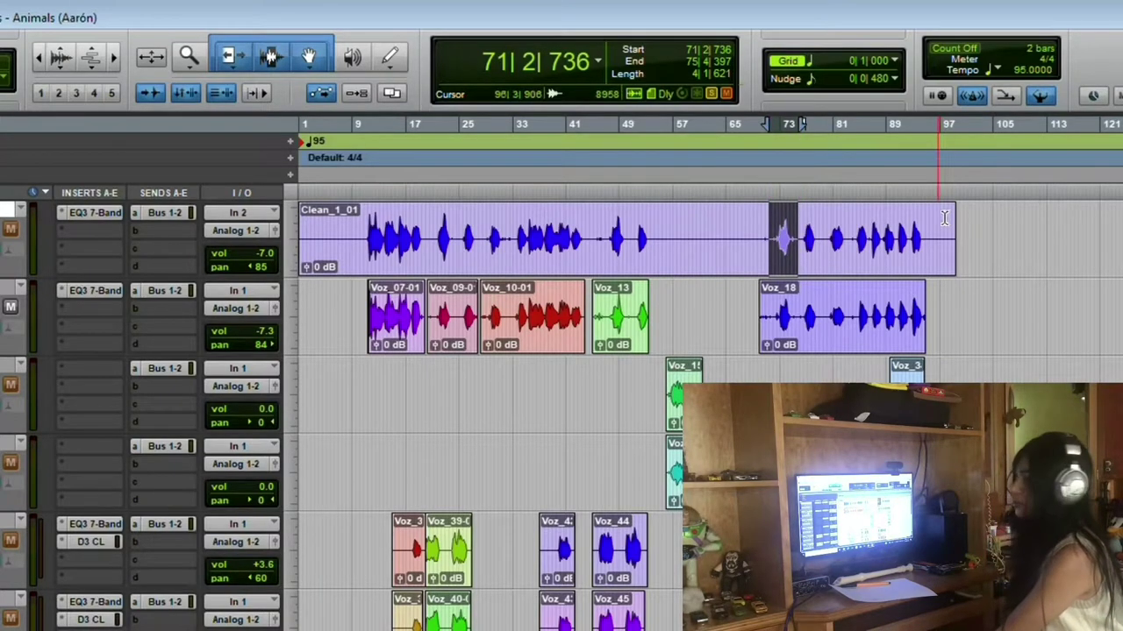
key("ctrl+z")
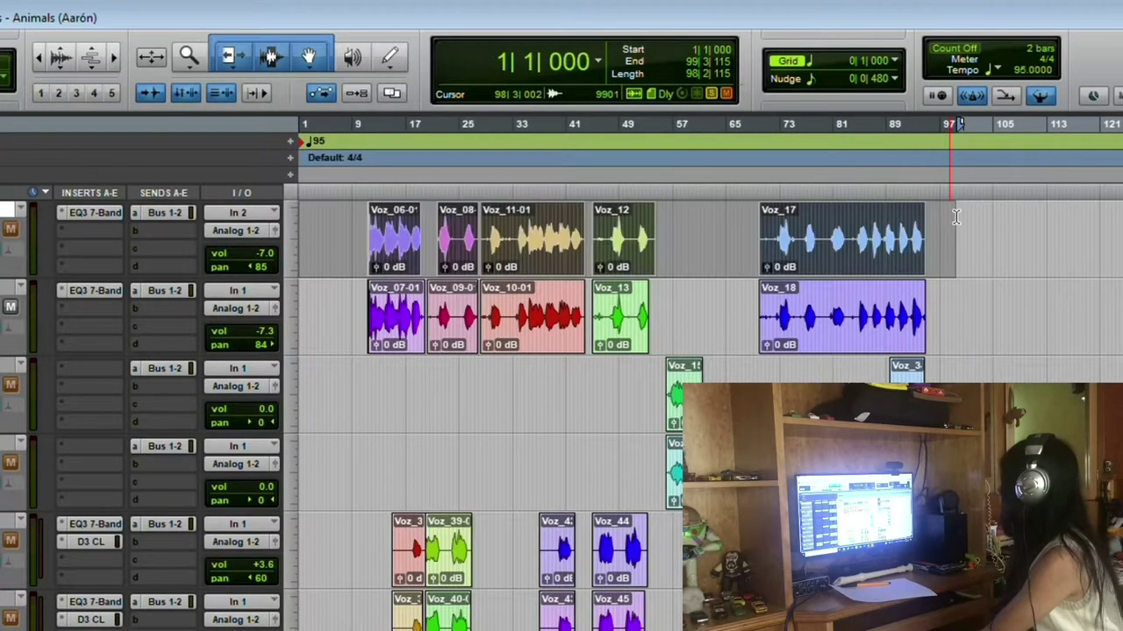
left_click(966, 217)
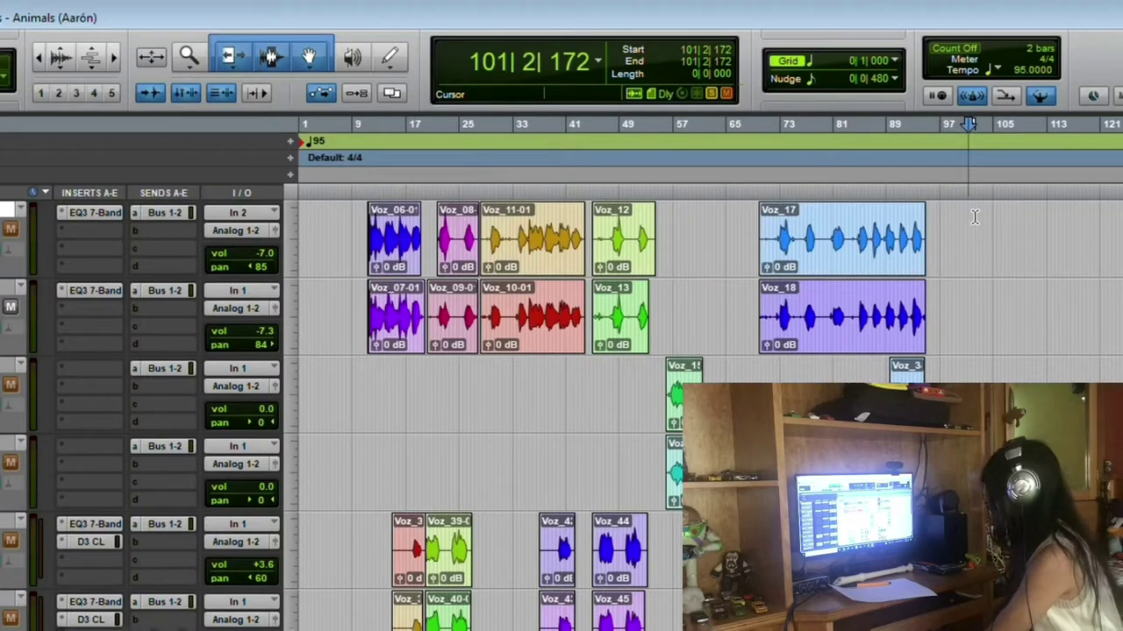
Select the first phrase of the Voz_17 and Voz_18 clips, from about bar 72 to 75, across all tracks
left_click(742, 216)
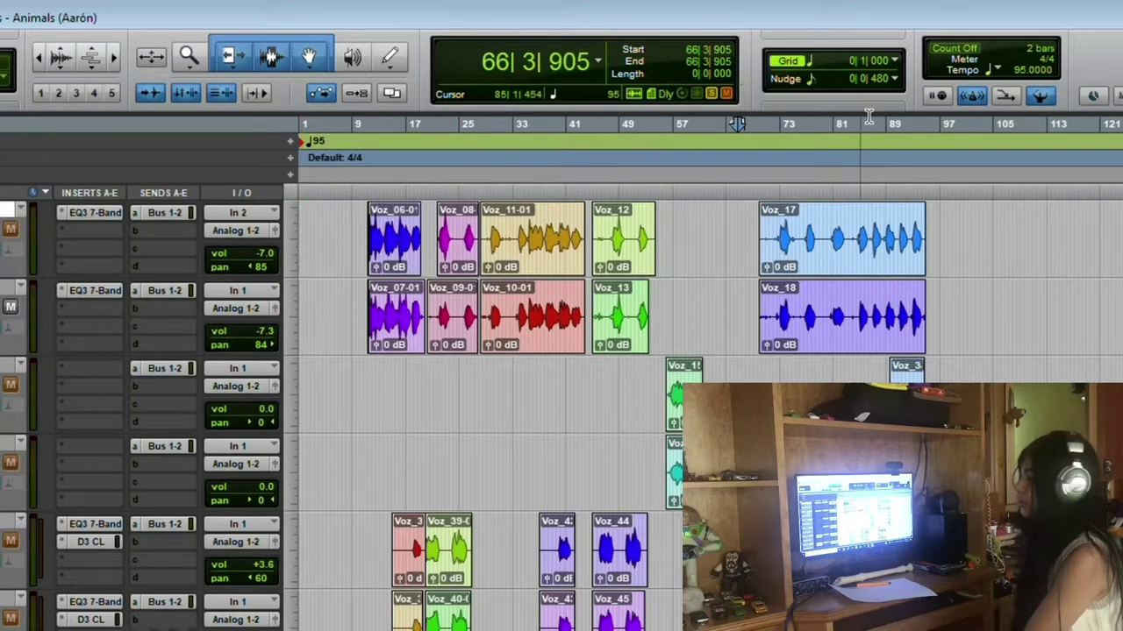
left_click(780, 124)
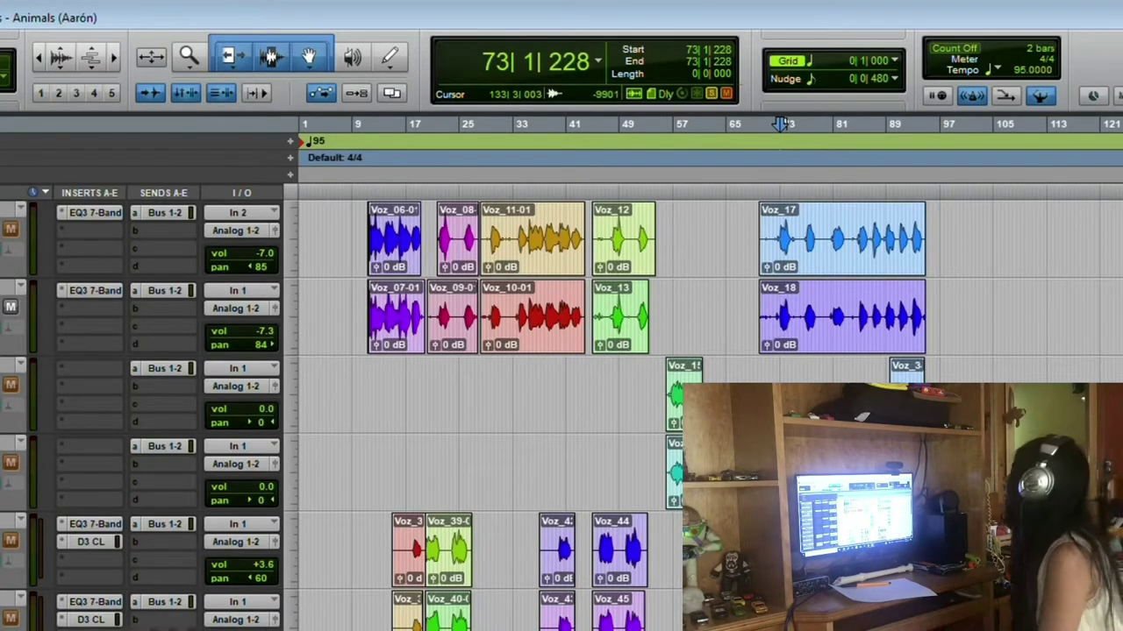
key("t")
key("t")
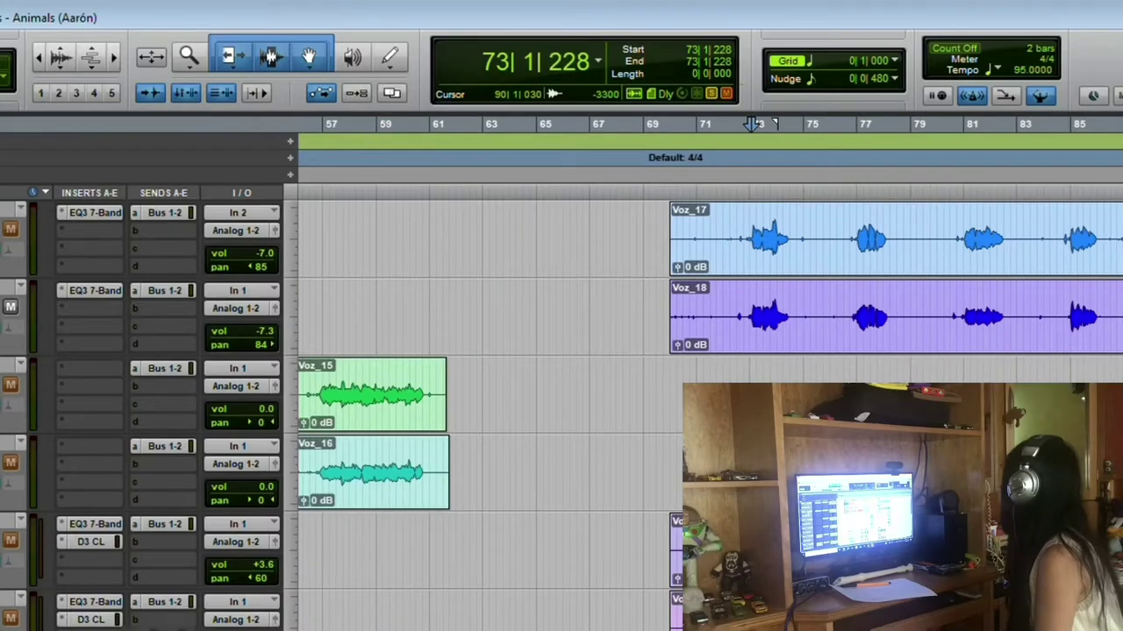
scroll(775, 124, "down", 5)
scroll(776, 124, "up", 5)
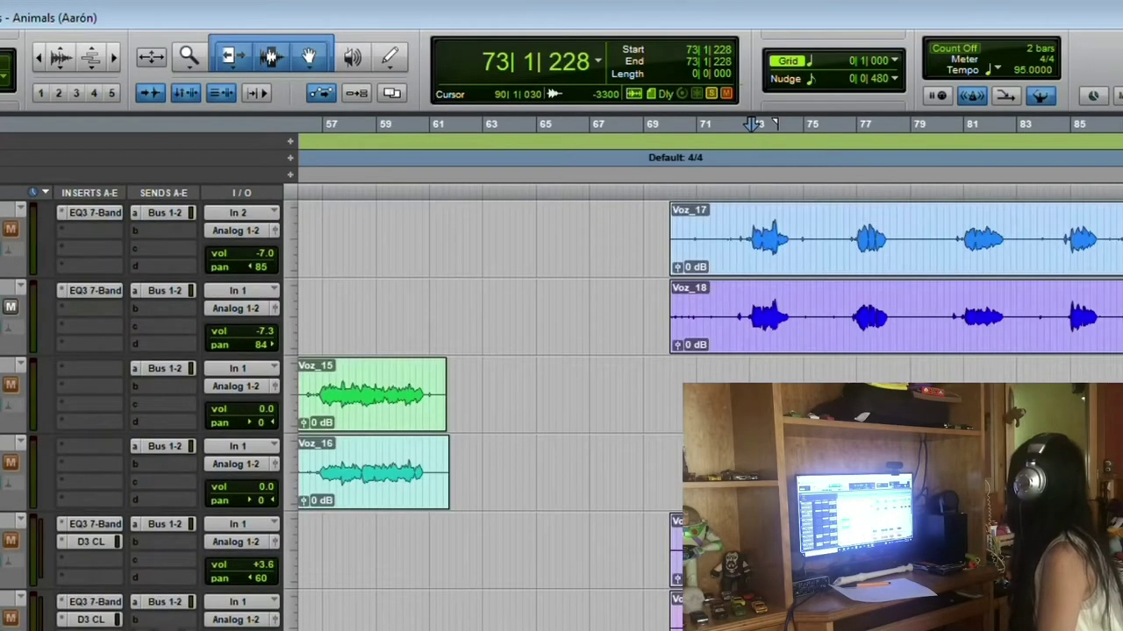
scroll(776, 124, "down", 5)
scroll(776, 124, "up", 5)
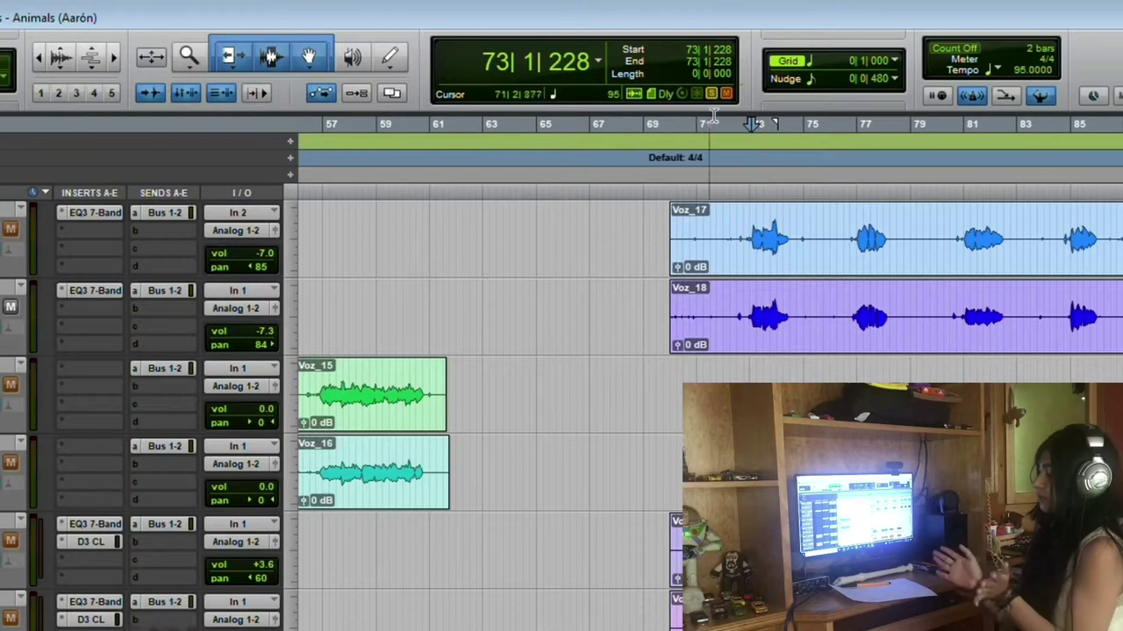
left_click_drag(734, 113, 803, 110)
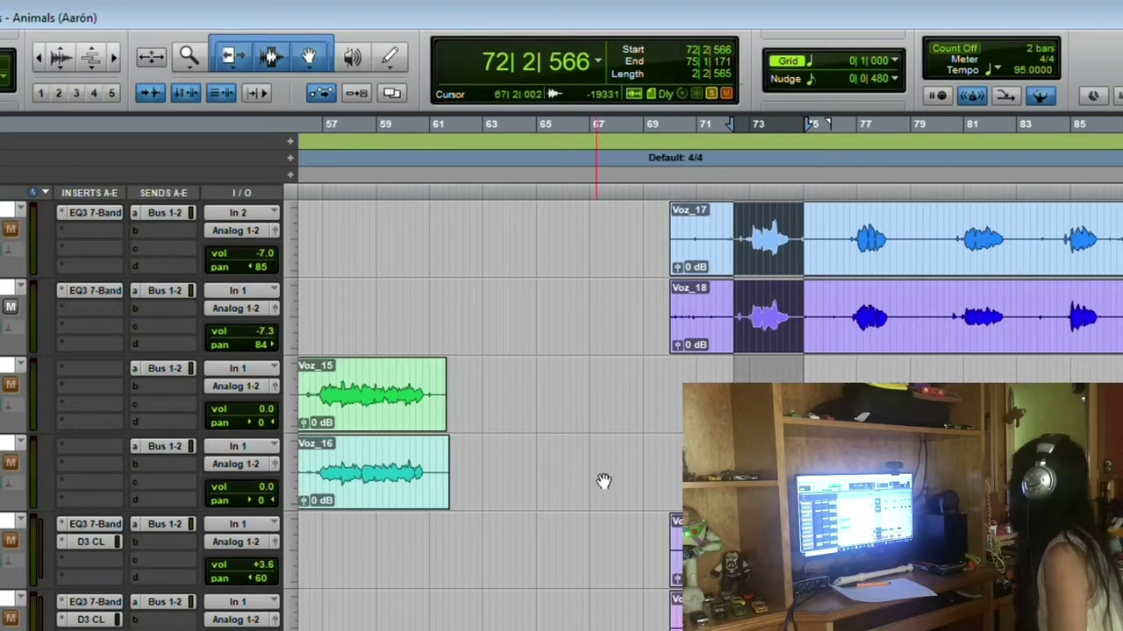
Select about bars 71–73 on the Voz_46 and Voz_47 tracks, and about bars 72–75 on the two tracks below them
scroll(710, 413, "down", 1)
scroll(602, 481, "down", 3)
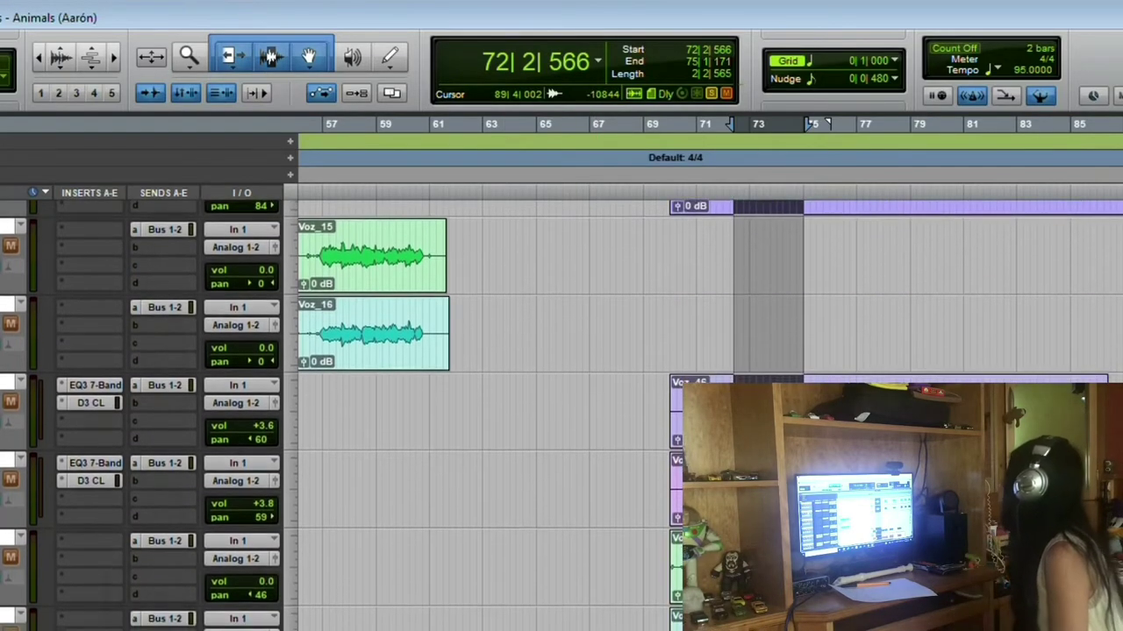
left_click_drag(691, 421, 763, 456)
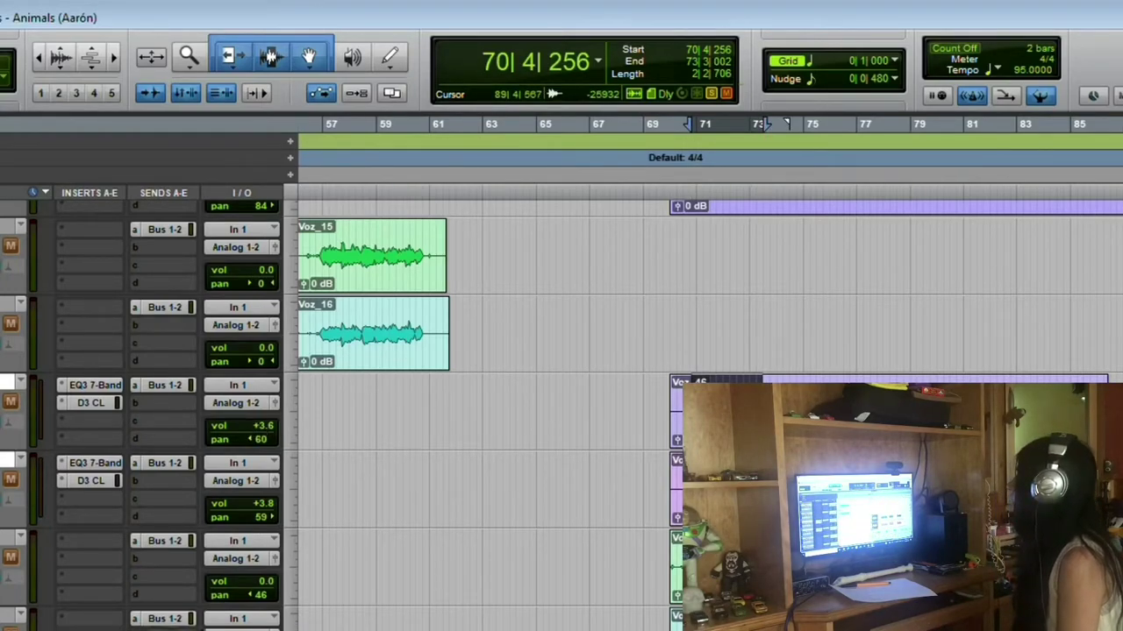
scroll(561, 412, "down", 2)
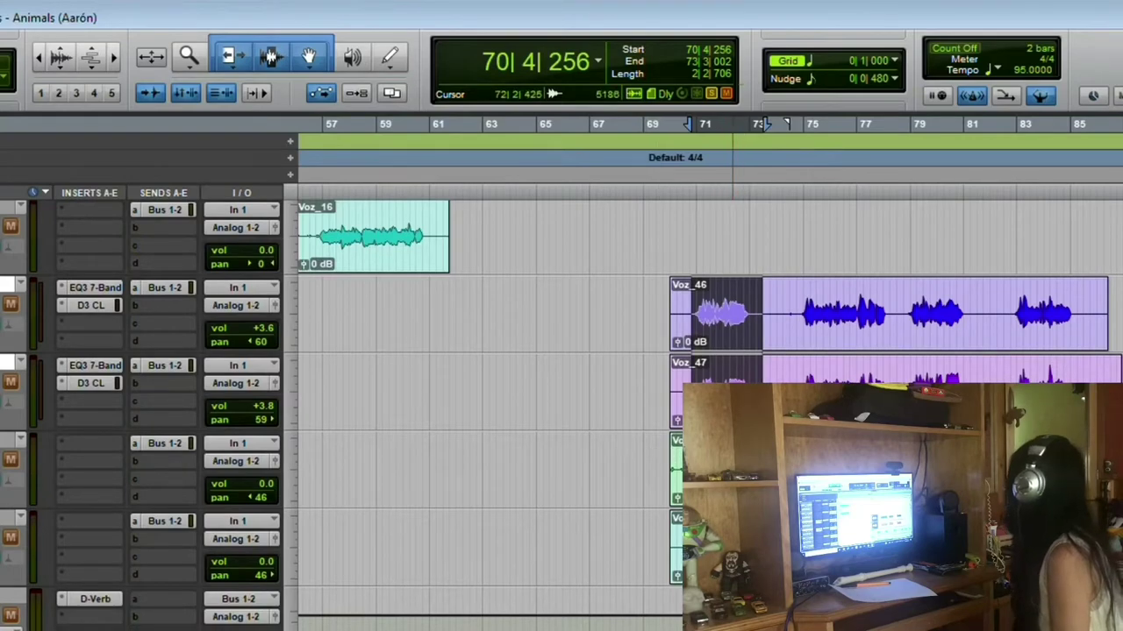
left_click_drag(731, 469, 806, 548)
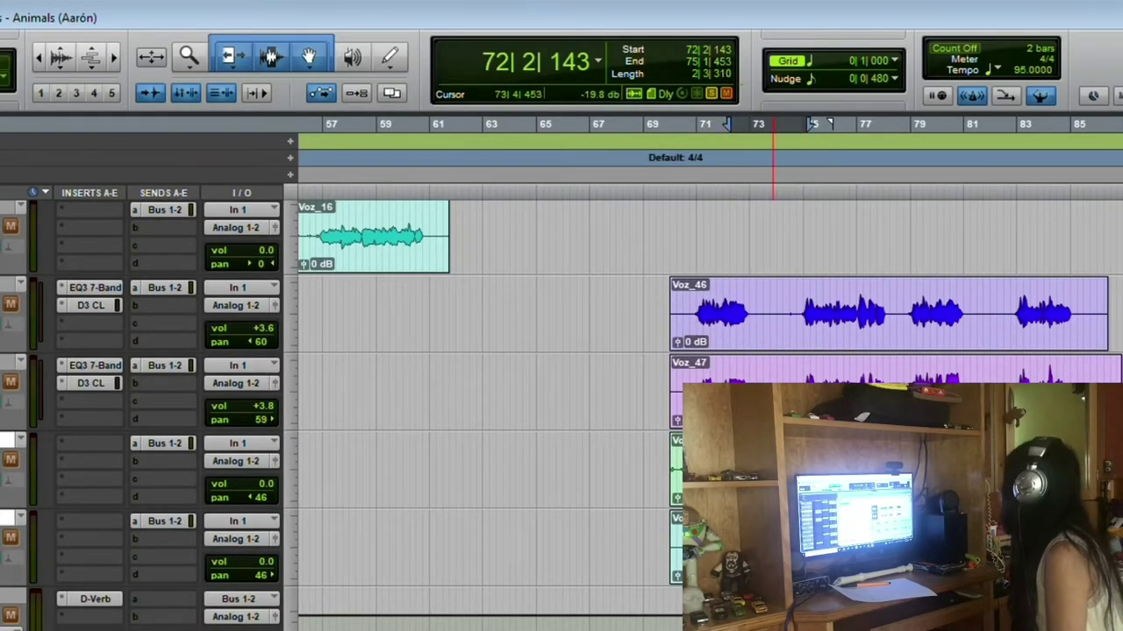
Pan the Clean_3 track 30 to the right and the Clean_4 track 30 to the left, and check the pans in the mixer
scroll(776, 368, "right", 4)
scroll(669, 181, "up", 3)
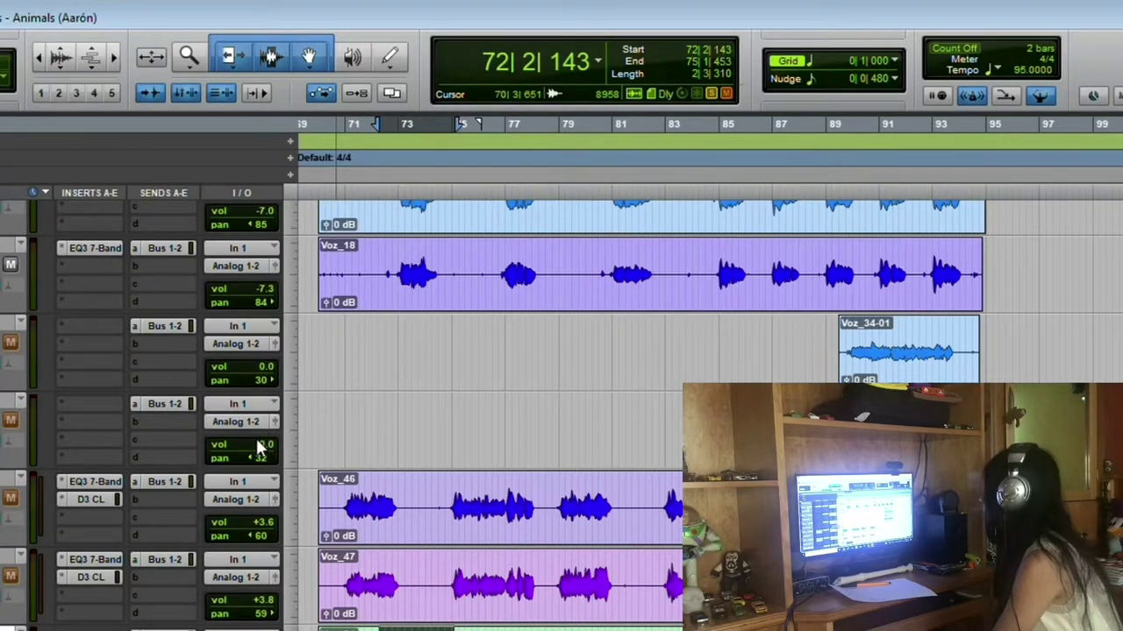
left_click(364, 124)
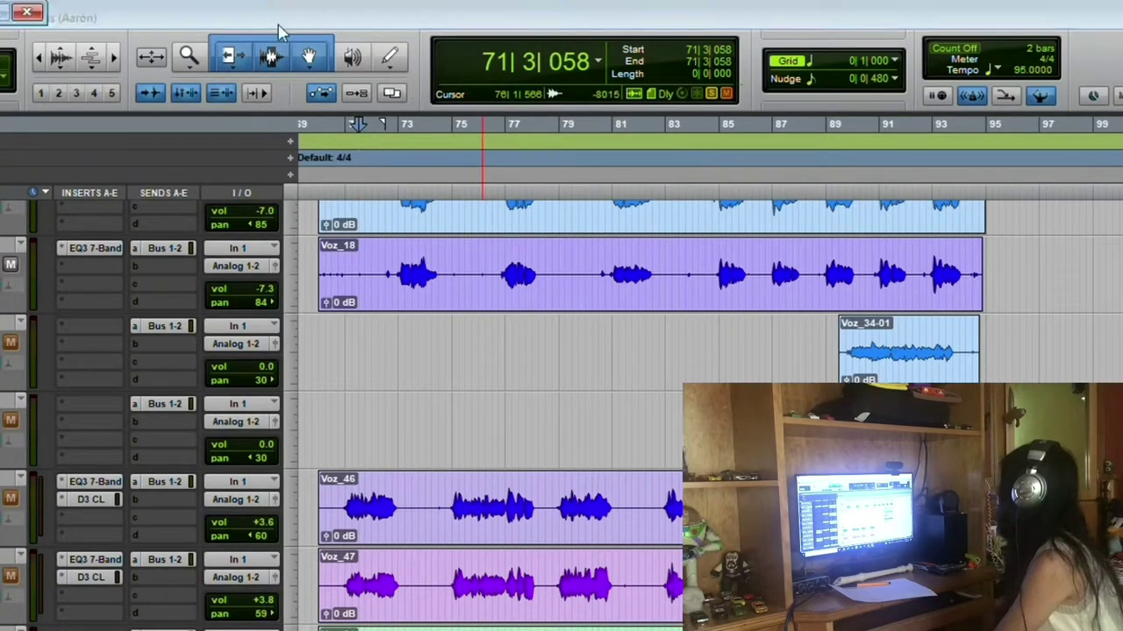
key("ctrl+equal")
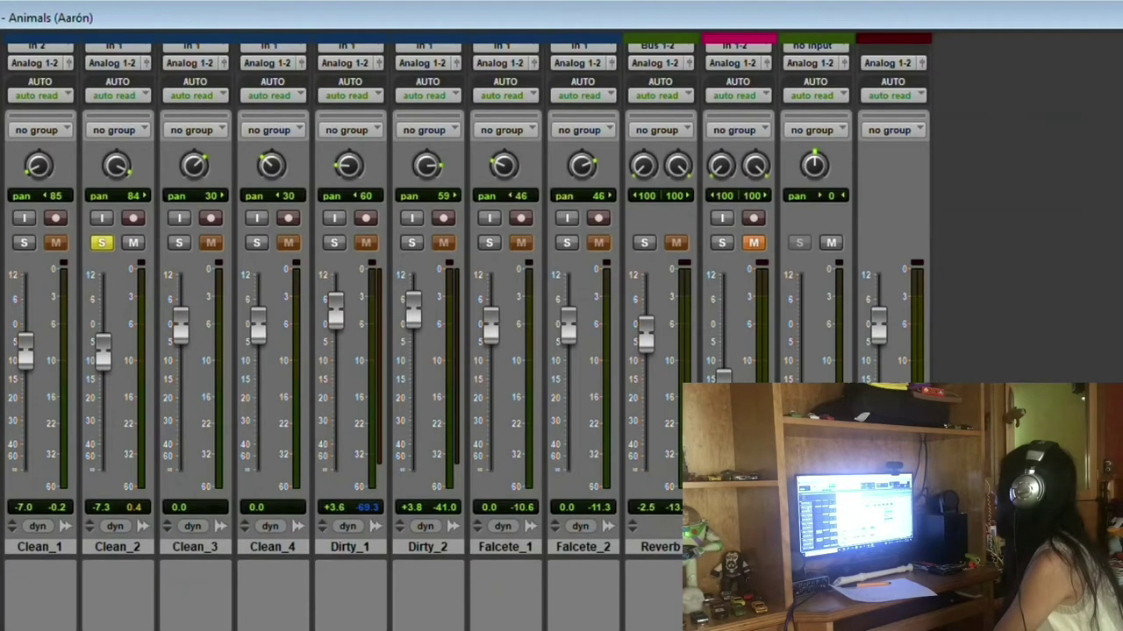
key("ctrl+equal")
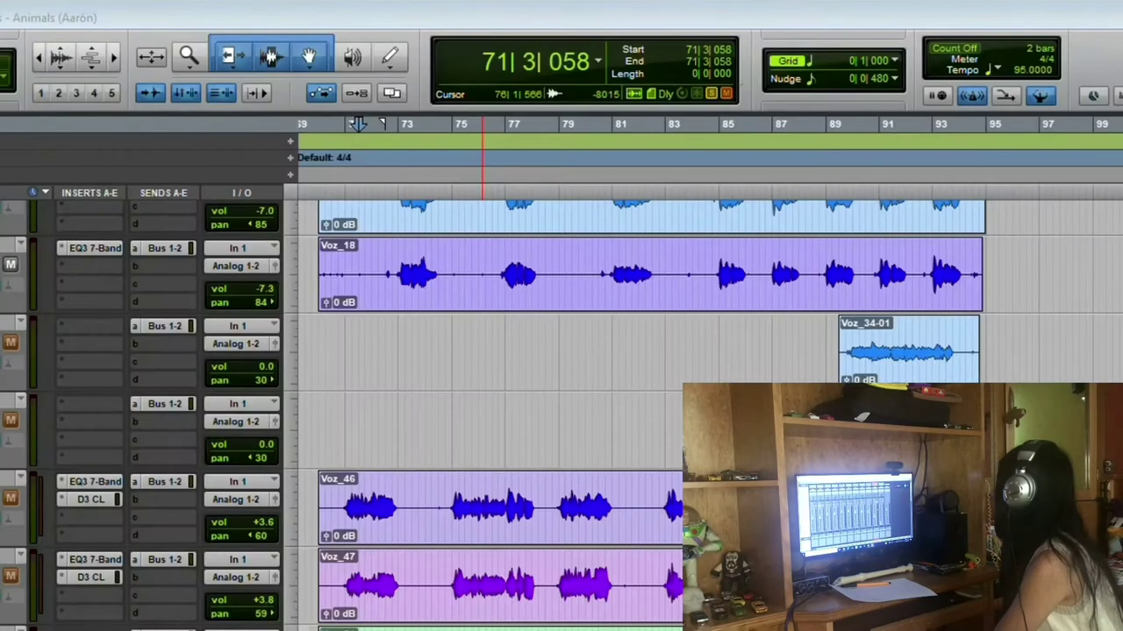
Play all vocal tracks together from about bar 70, with the Clean_2 solo cleared and the D-Verb reverb track muted
left_click(350, 113)
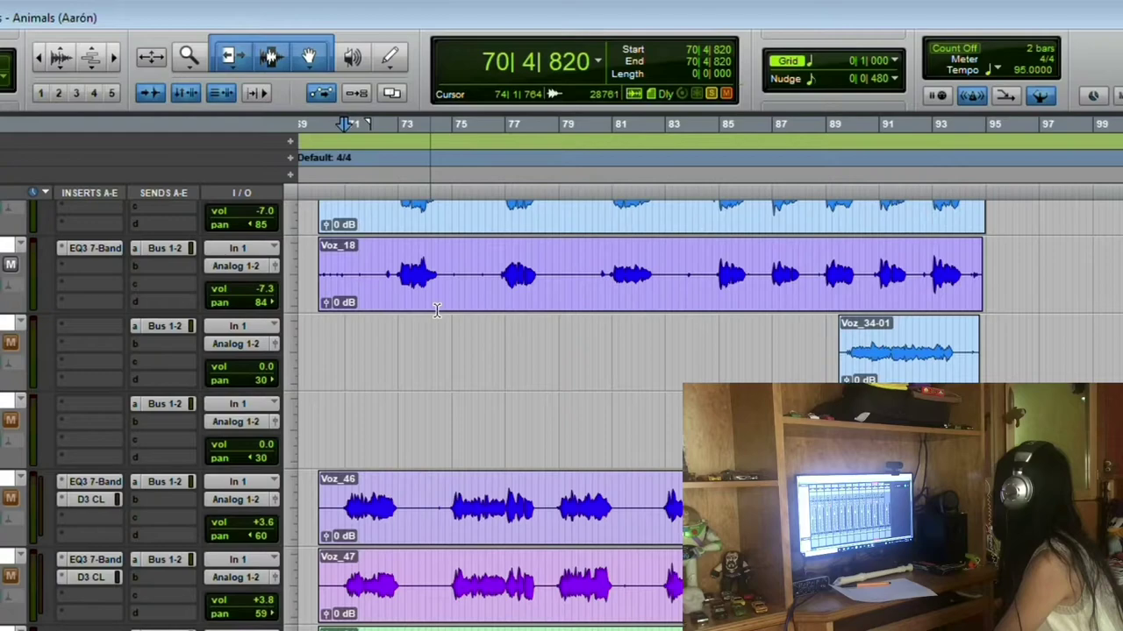
left_click(321, 124)
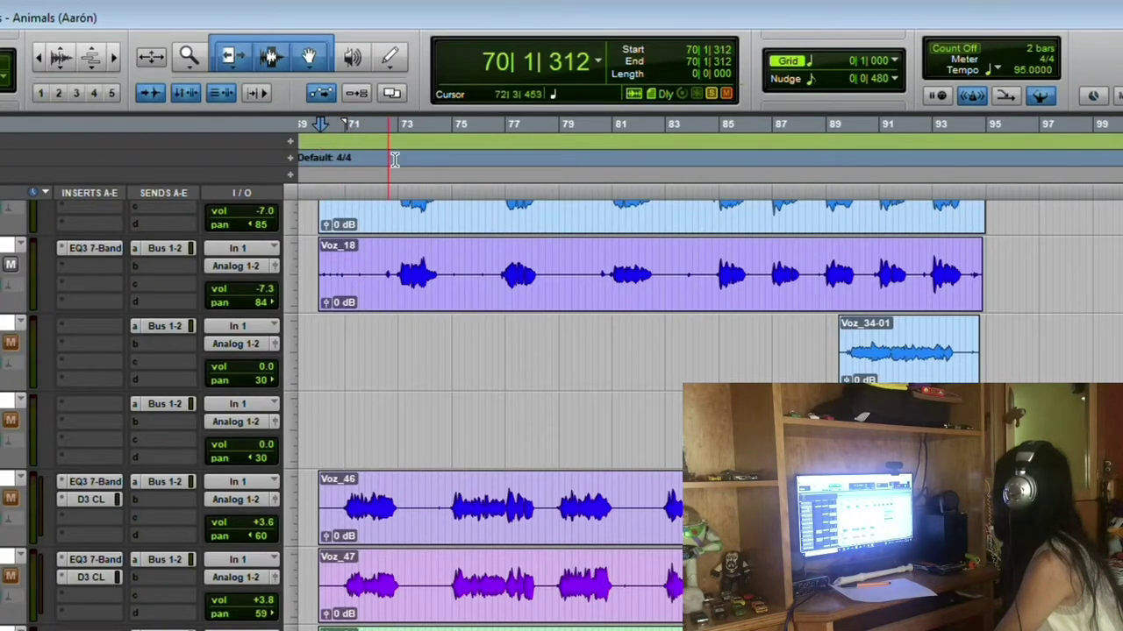
key("space")
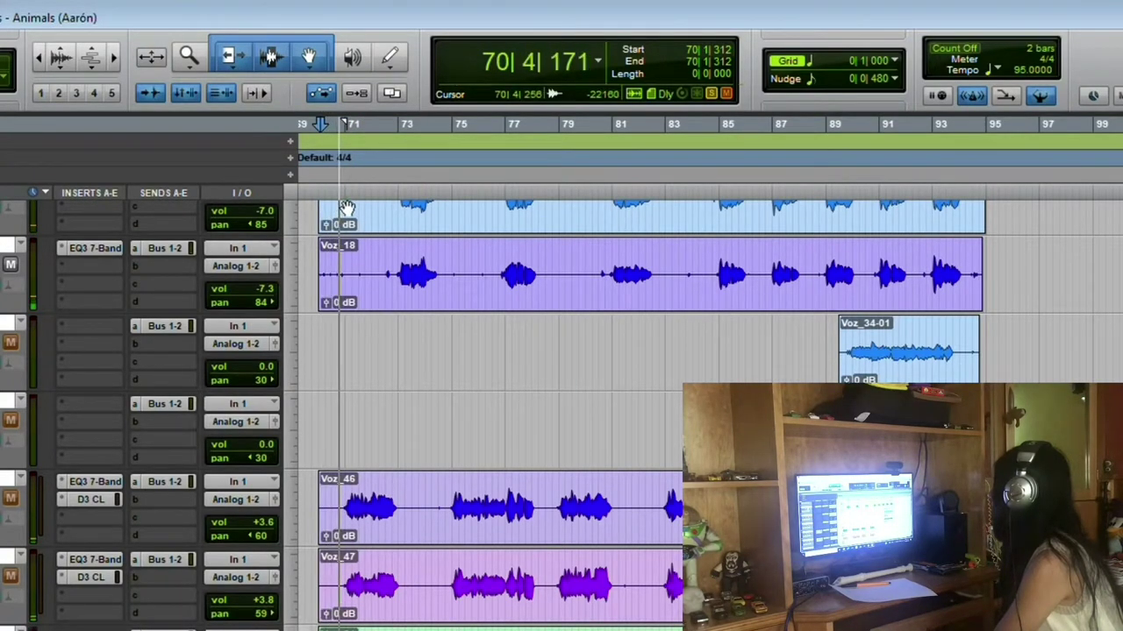
key("space")
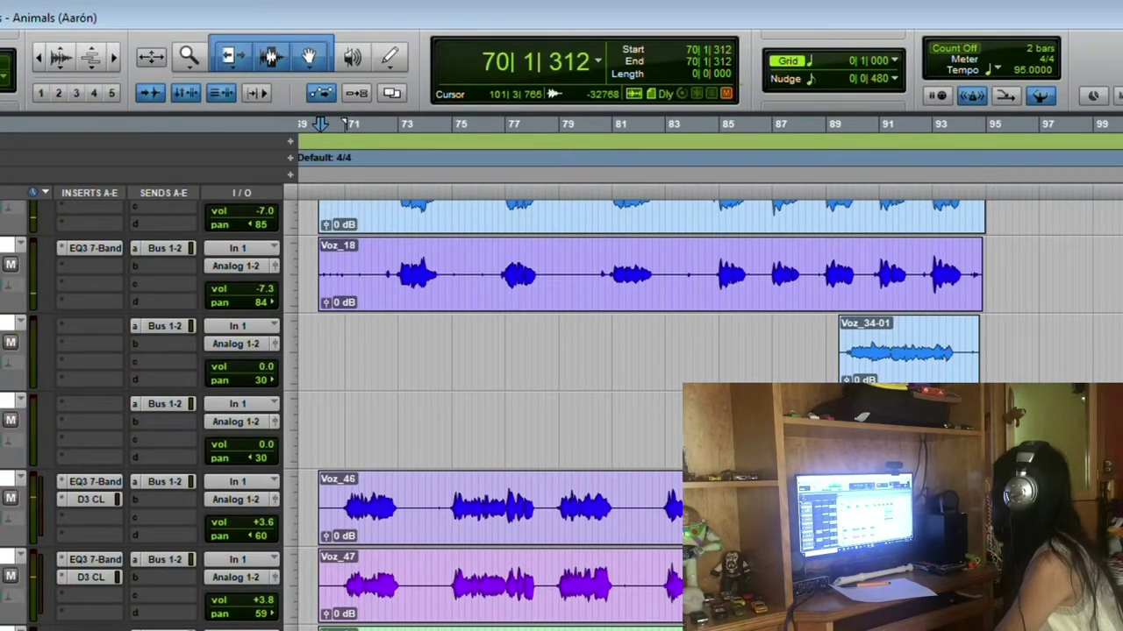
scroll(369, 421, "down", 5)
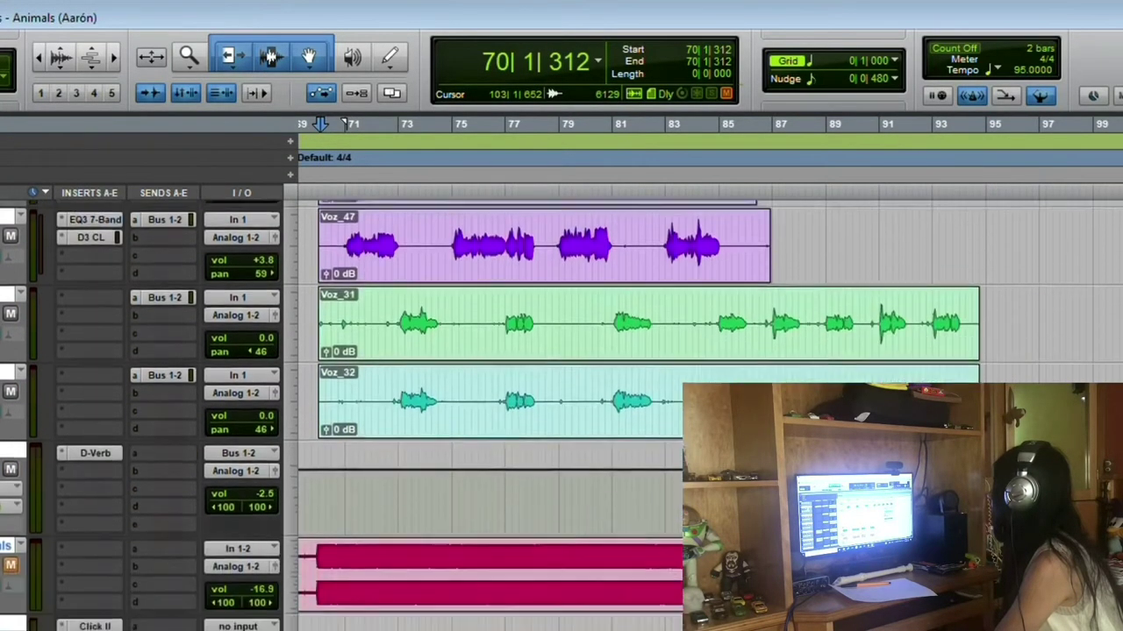
key("space")
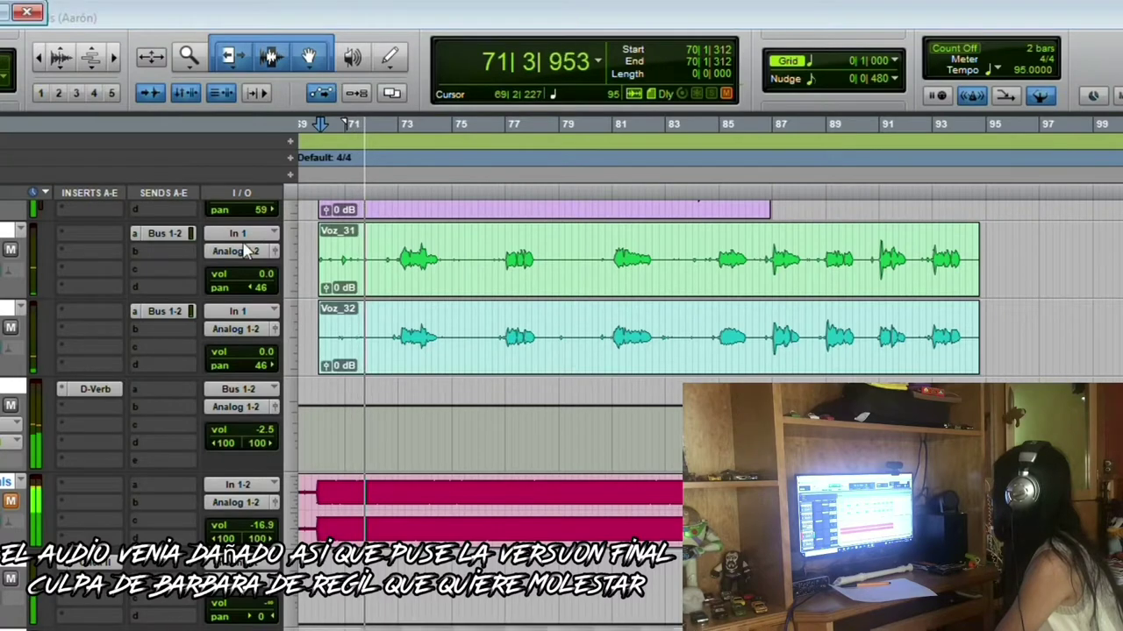
left_click(11, 408)
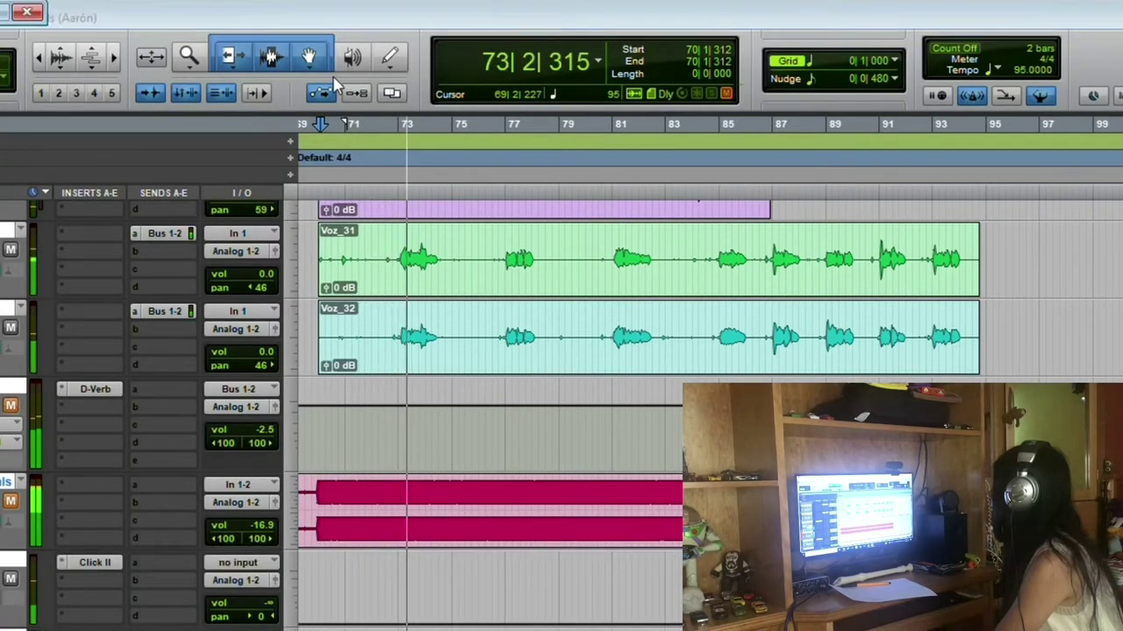
Set the Falcete_1 level to +1.1 dB and the Falcete_2 level to +1.4 dB in the mixer
key("ctrl+equal")
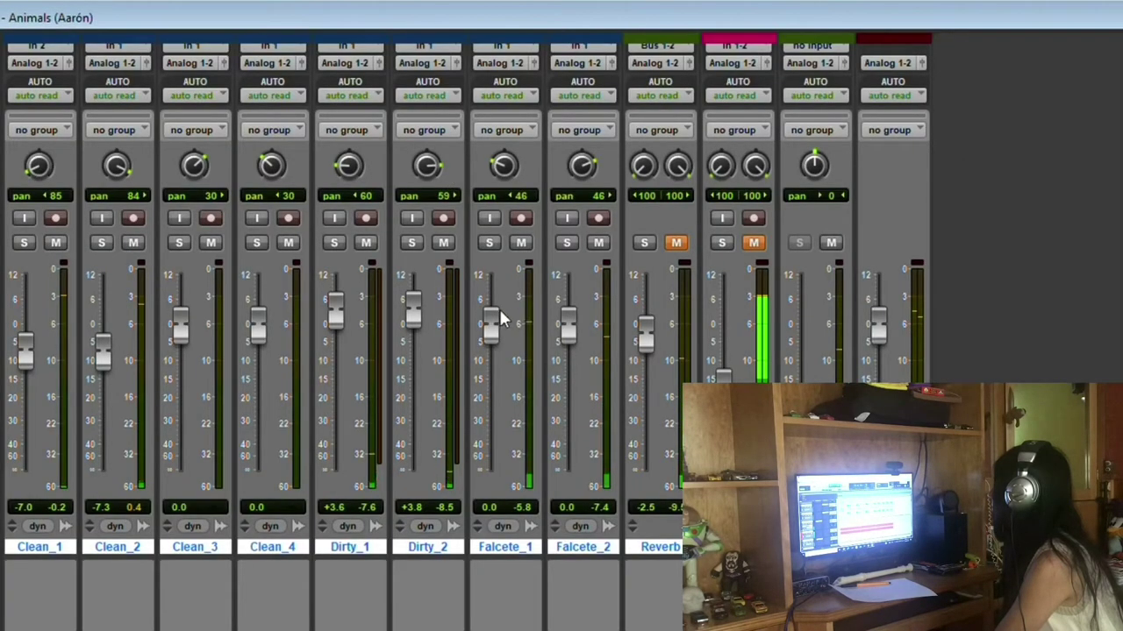
left_click_drag(496, 309, 497, 304)
left_click_drag(577, 318, 577, 311)
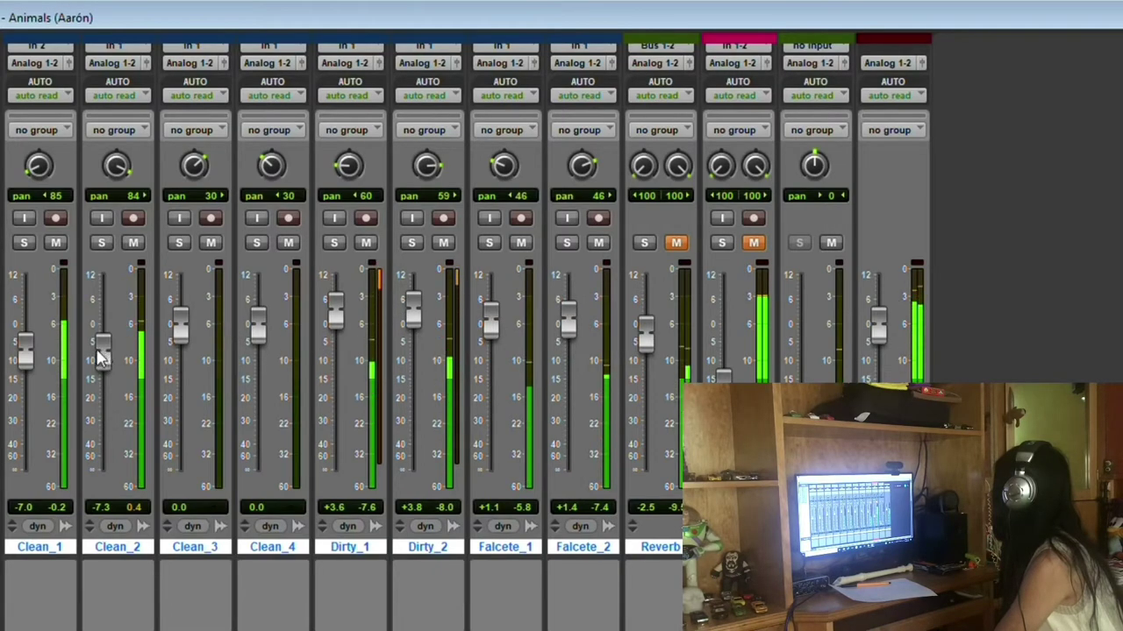
Set the Clean_1 level to -4.6 dB and the Clean_2 level to -3.8 dB
left_click_drag(26, 342, 26, 336)
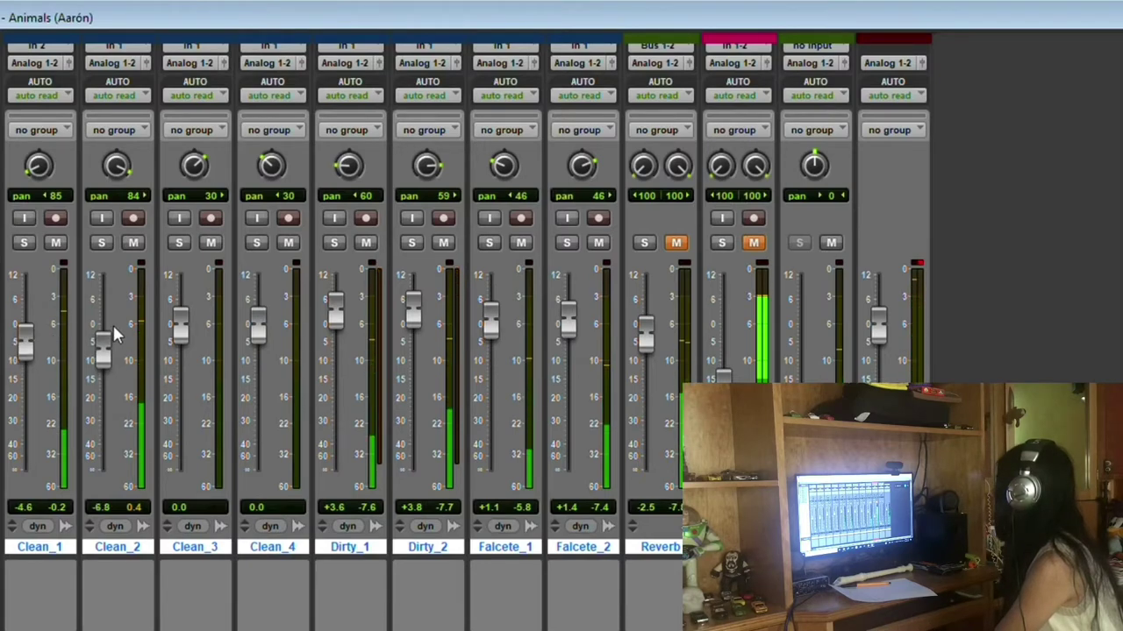
left_click_drag(113, 323, 113, 321)
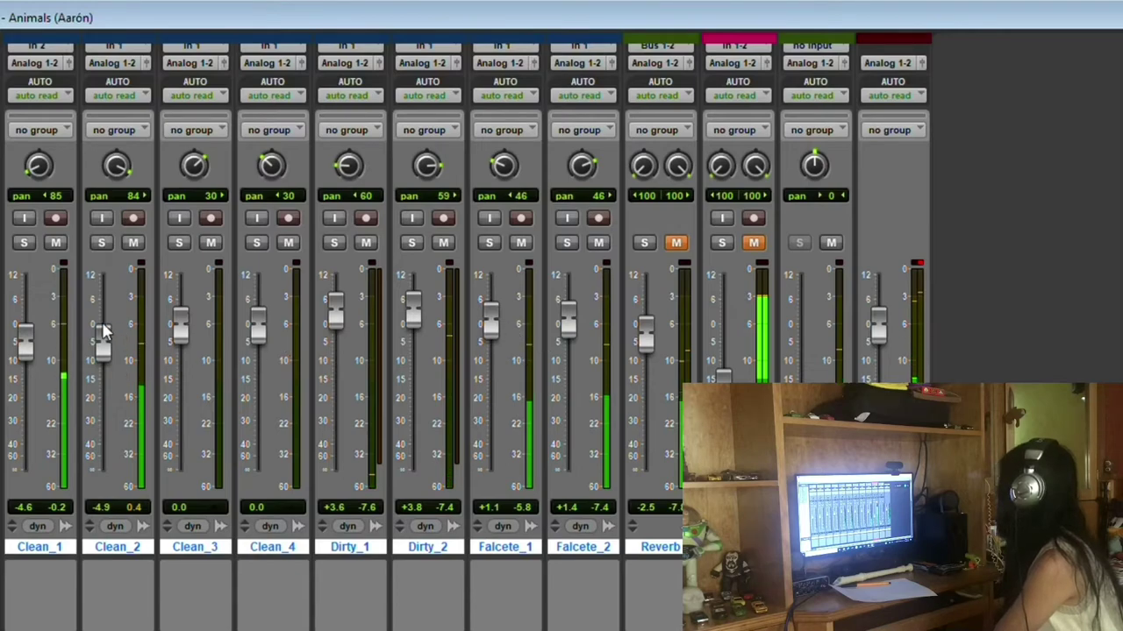
left_click_drag(102, 333, 102, 328)
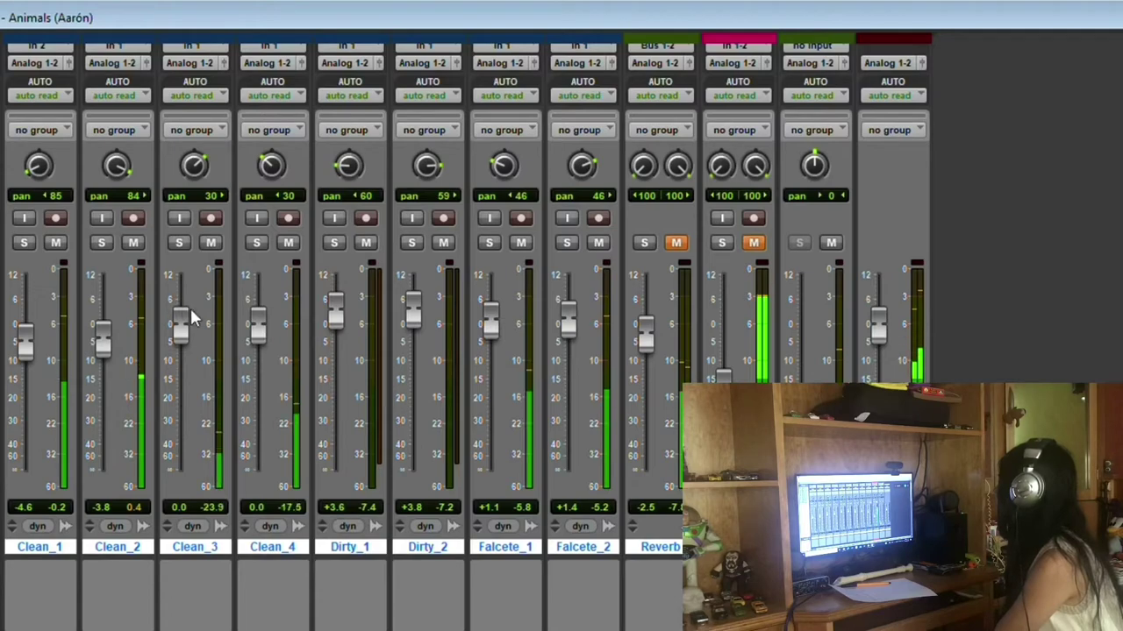
Set the Clean_3 and Clean_4 levels to -1.7 dB each and return to the edit view
left_click_drag(182, 325, 181, 336)
left_click_drag(254, 321, 255, 332)
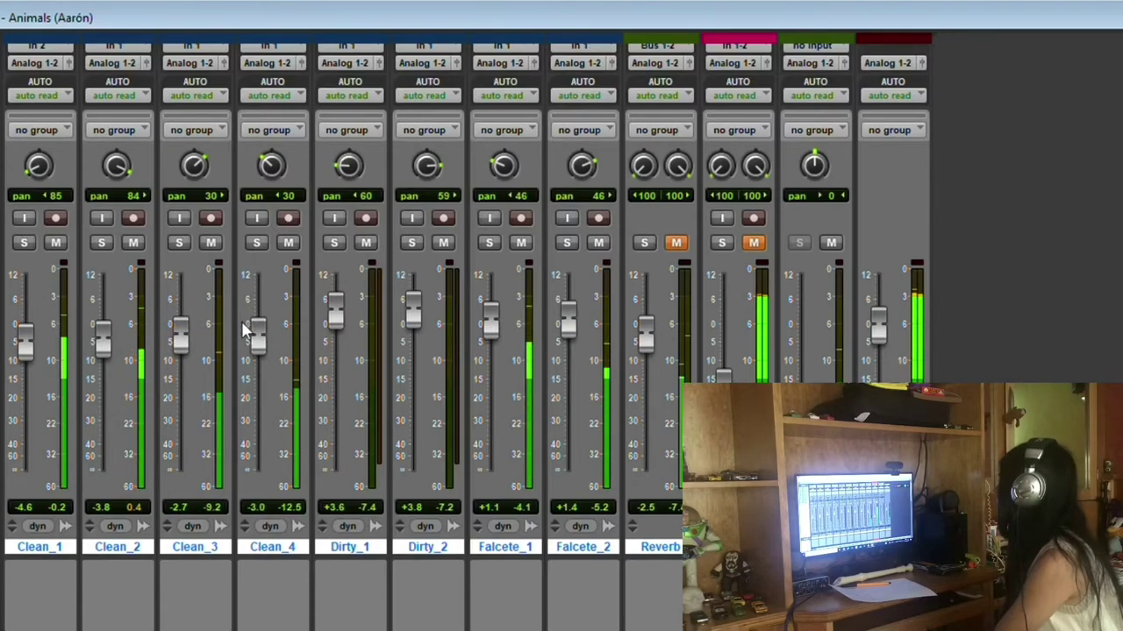
left_click_drag(180, 330, 180, 321)
left_click_drag(258, 326, 263, 331)
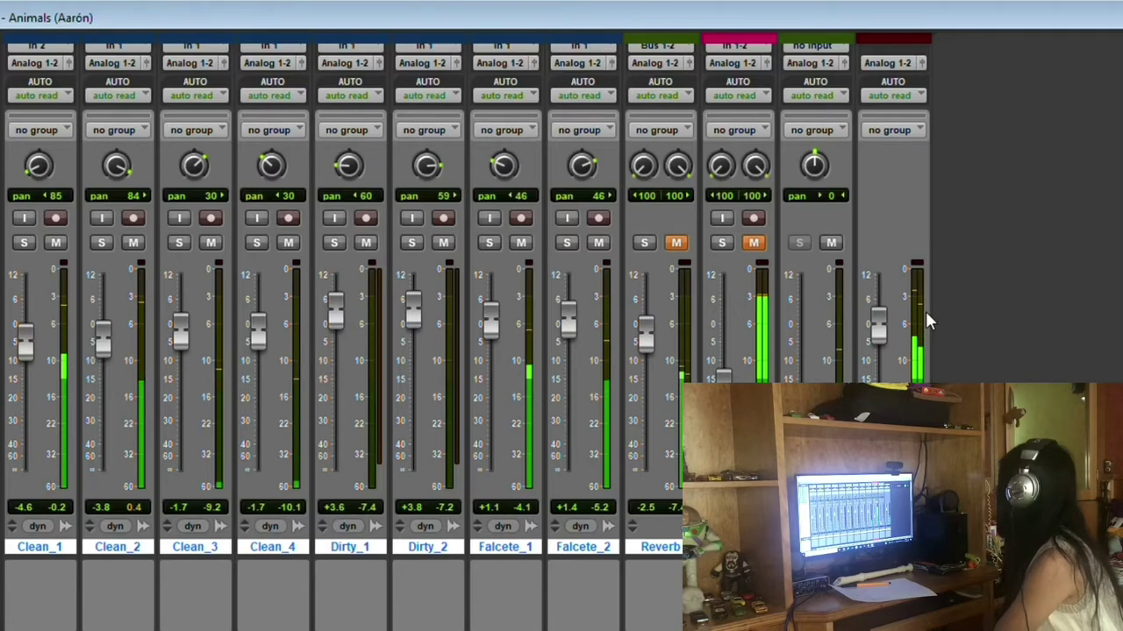
key("ctrl+equal")
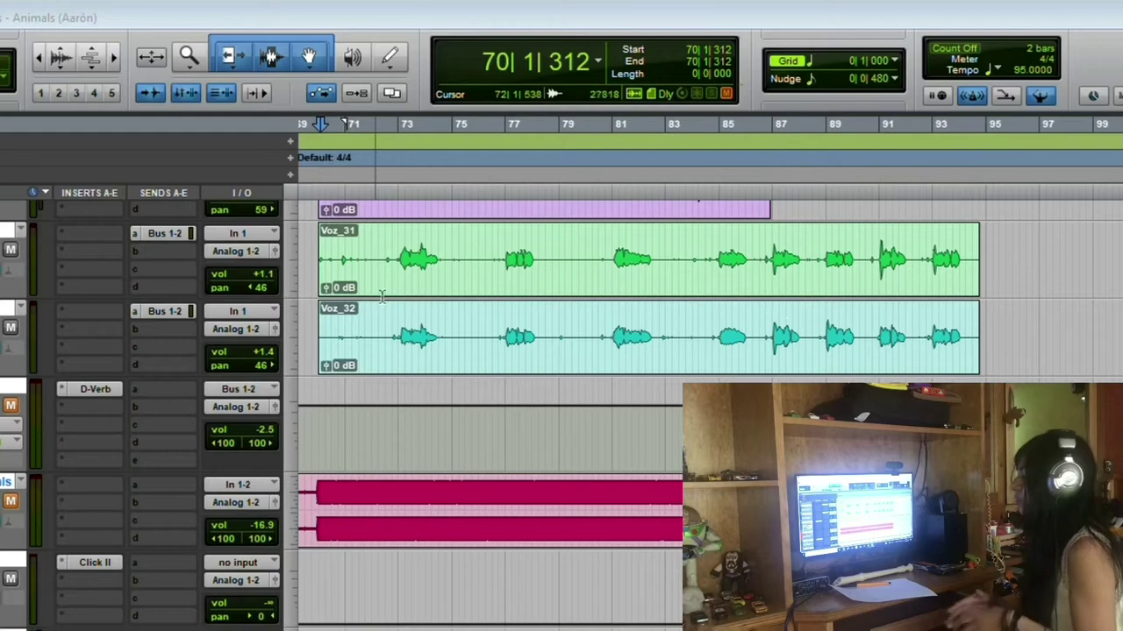
Select the lead-in of the Voz_31 clip from about bar 69 to 72, and clear that selection
left_click_drag(392, 244, 312, 241)
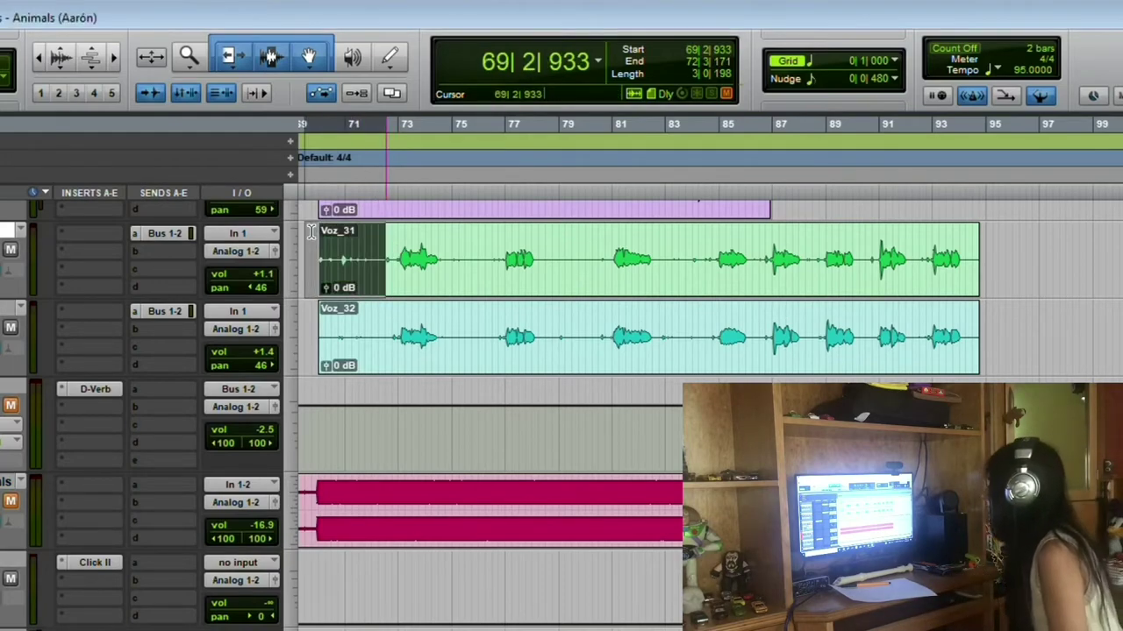
left_click(358, 237)
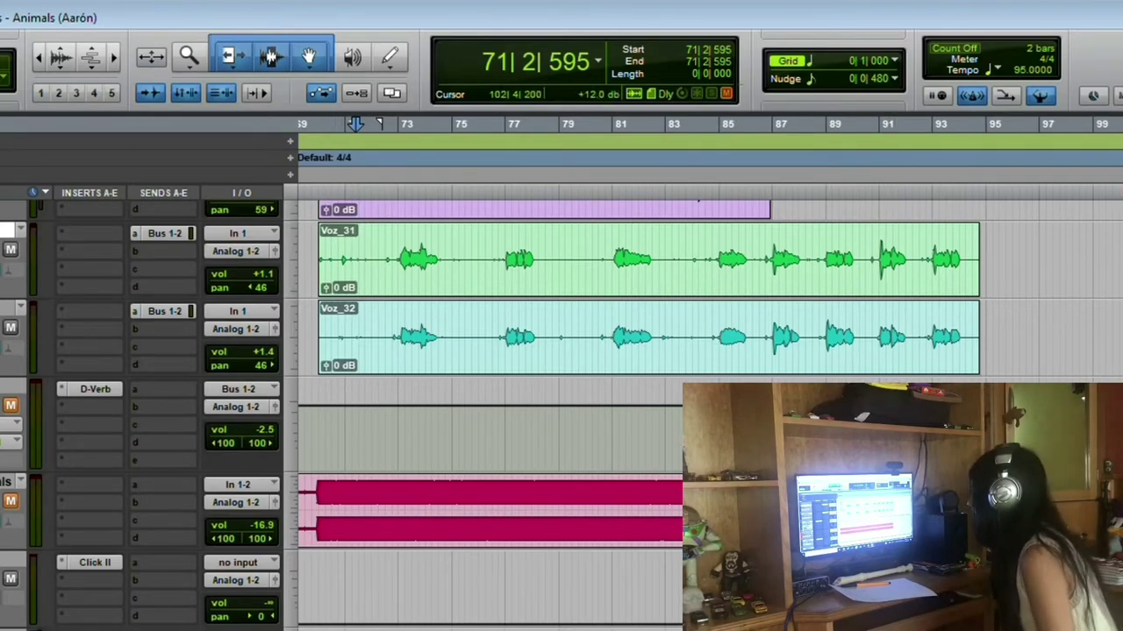
Solo the first voice track over a selection from about bar 72 to 75, and open its EQ3 7-Band plug-in
scroll(562, 351, "up", 5)
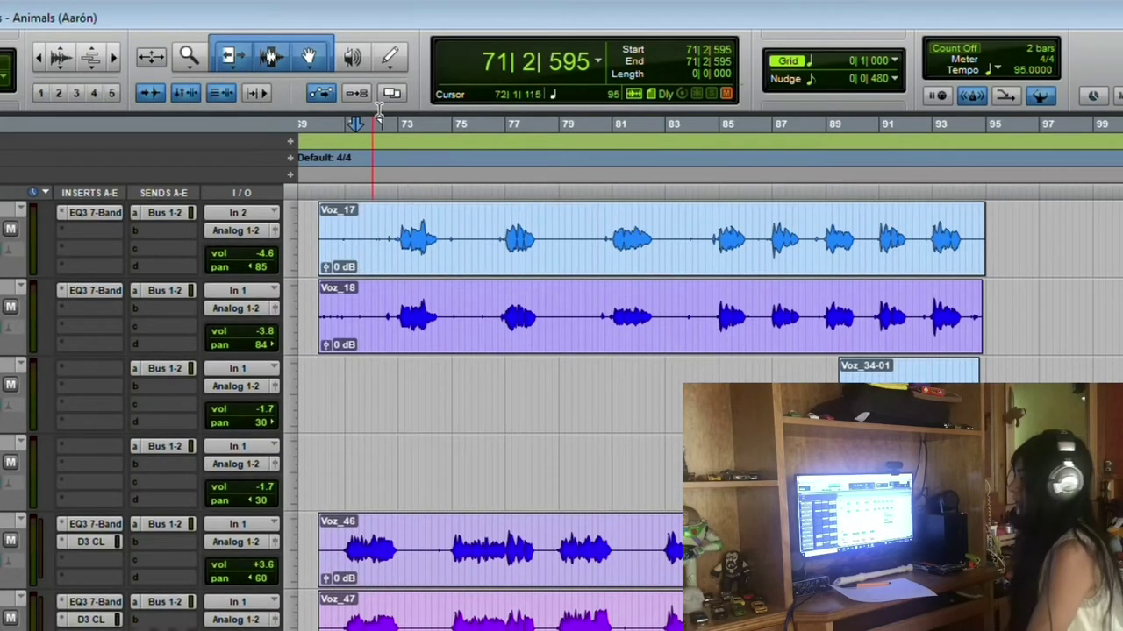
left_click_drag(373, 114, 463, 114)
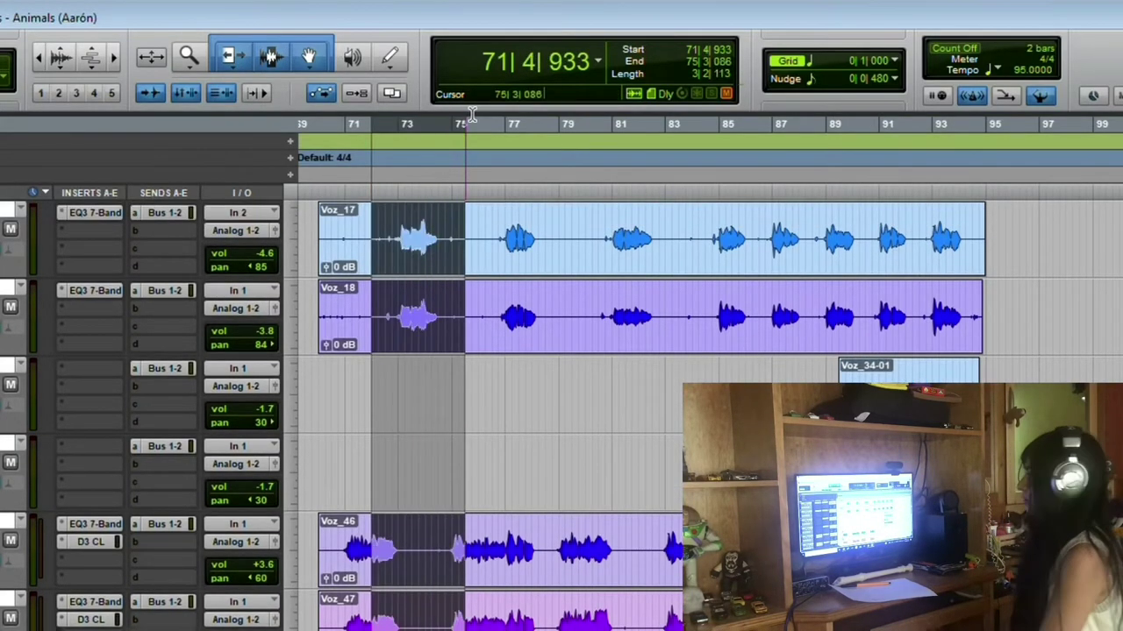
left_click(5, 212)
key("space")
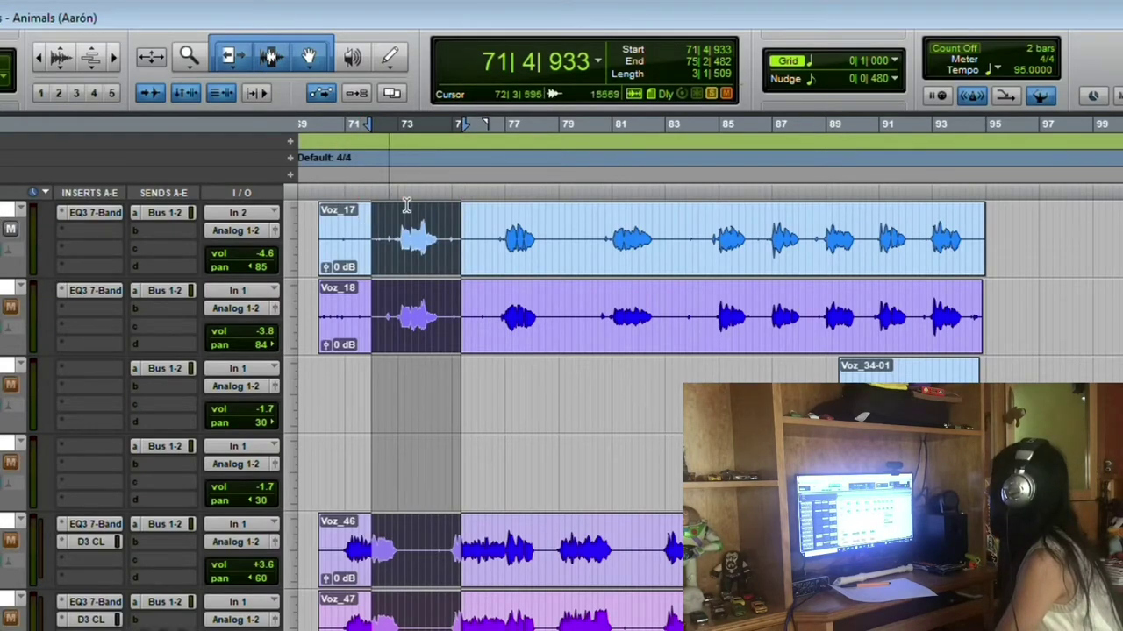
left_click(88, 212)
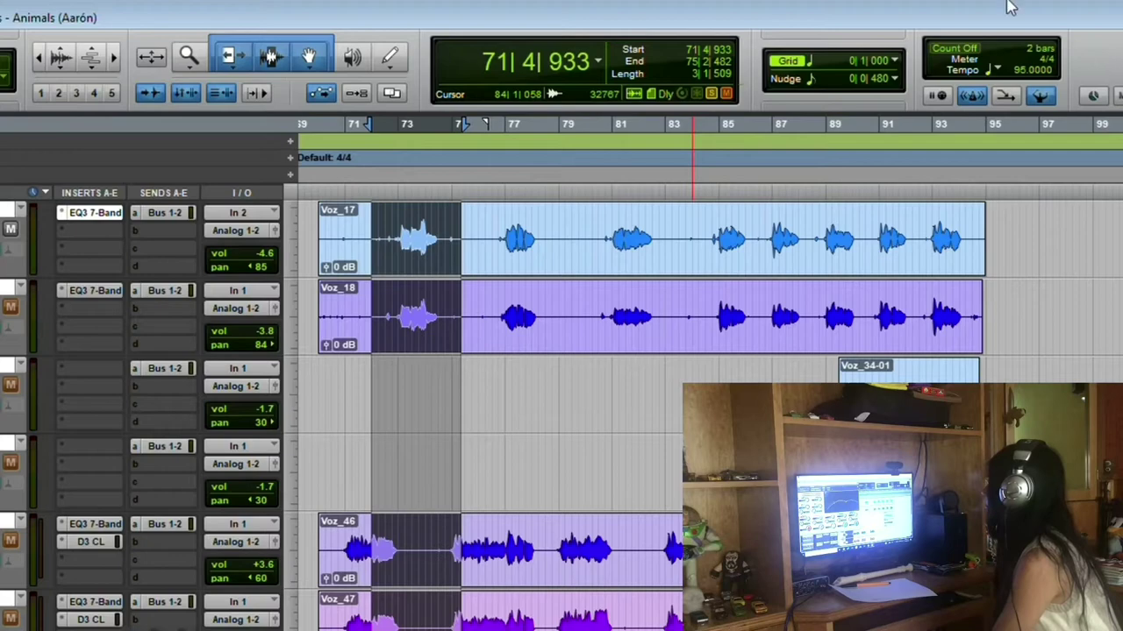
Bypass the EQ3 7-Band on the Voz_17 and Voz_18 tracks and listen to both over the selection without EQ
left_click(1022, 20)
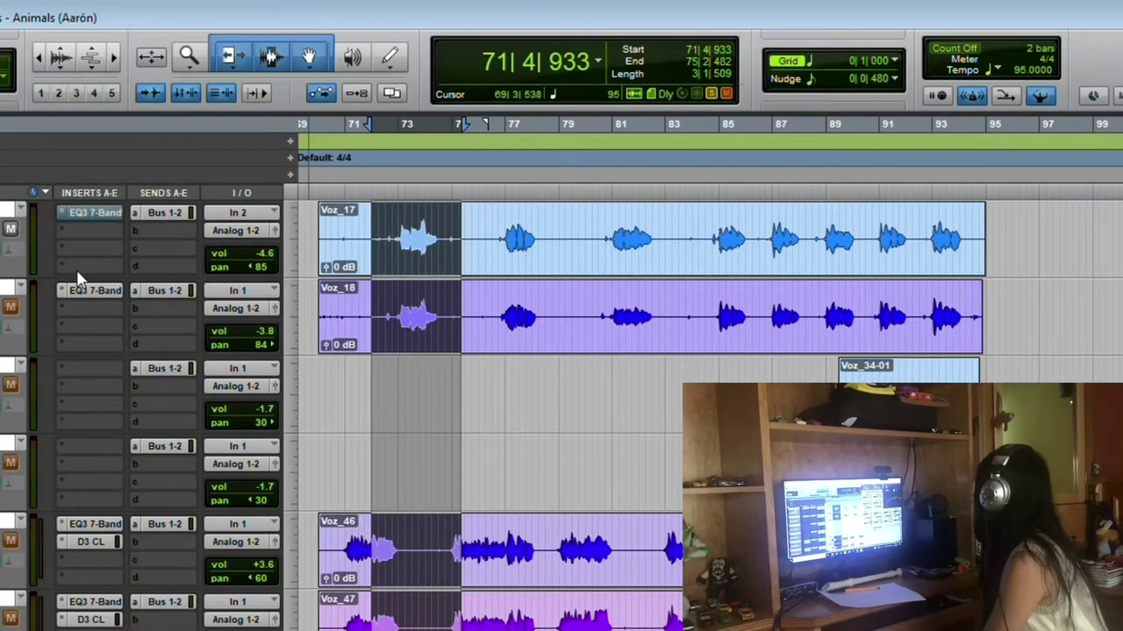
left_click(86, 290)
left_click(1027, 25)
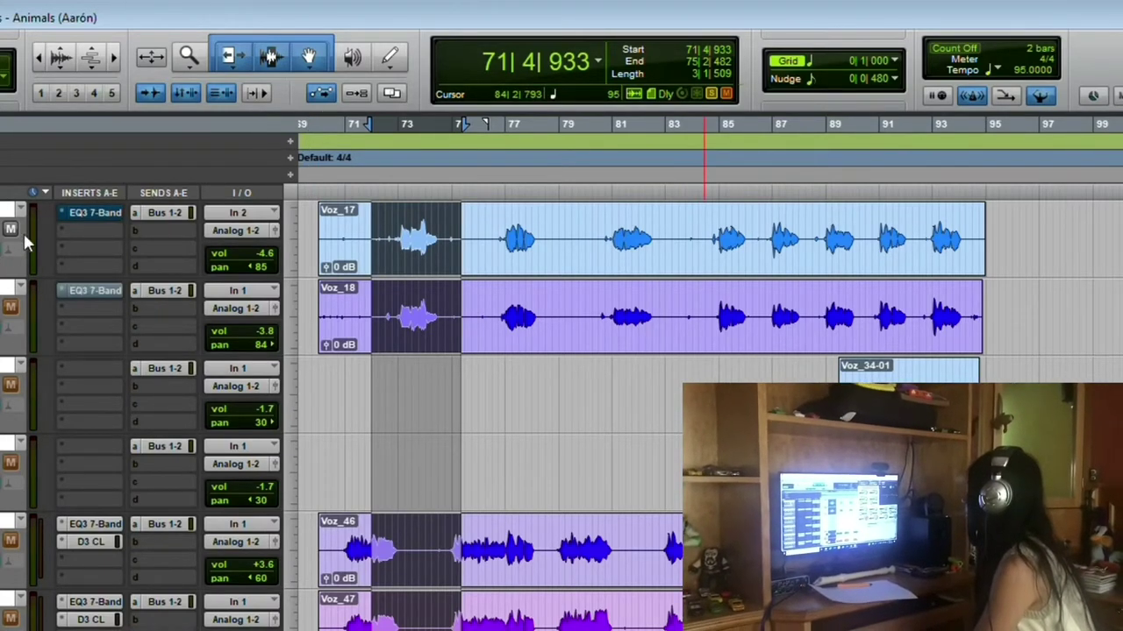
key("space")
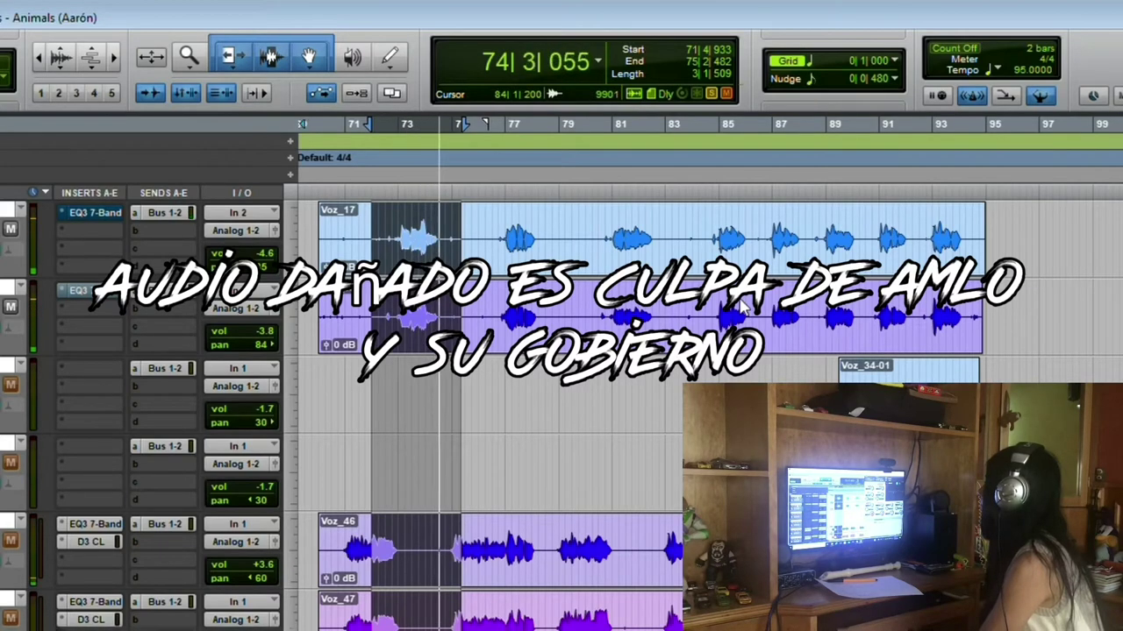
key("space")
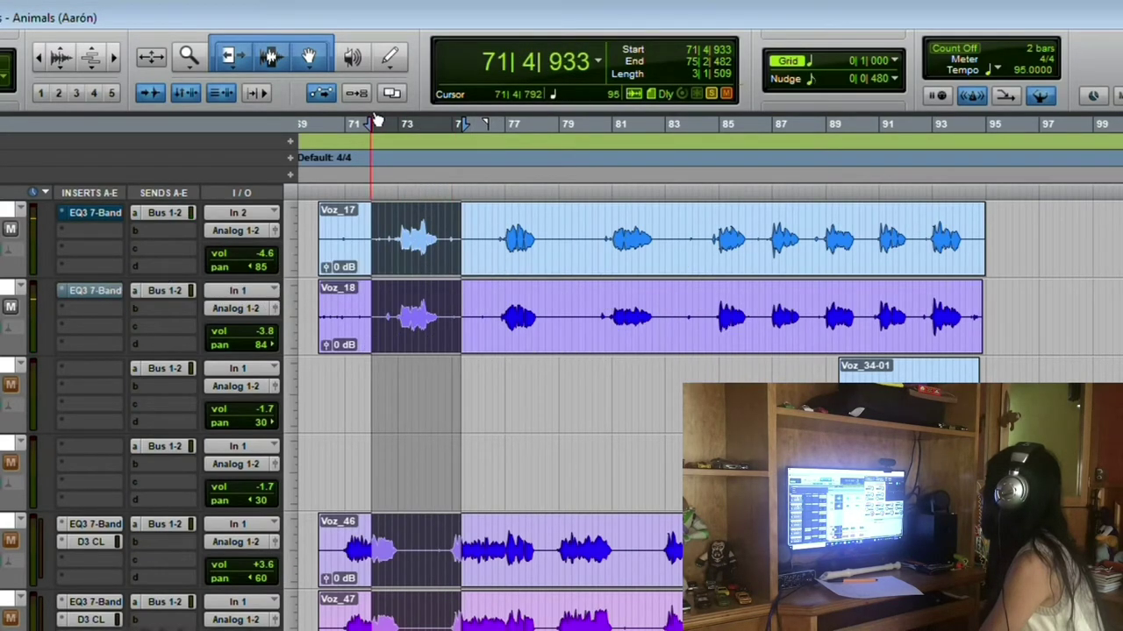
Move the selection start to about 72|3|877, reactivate the EQ on the Voz_17 and Voz_18 tracks, and listen to them with EQ
left_click_drag(377, 121, 391, 121)
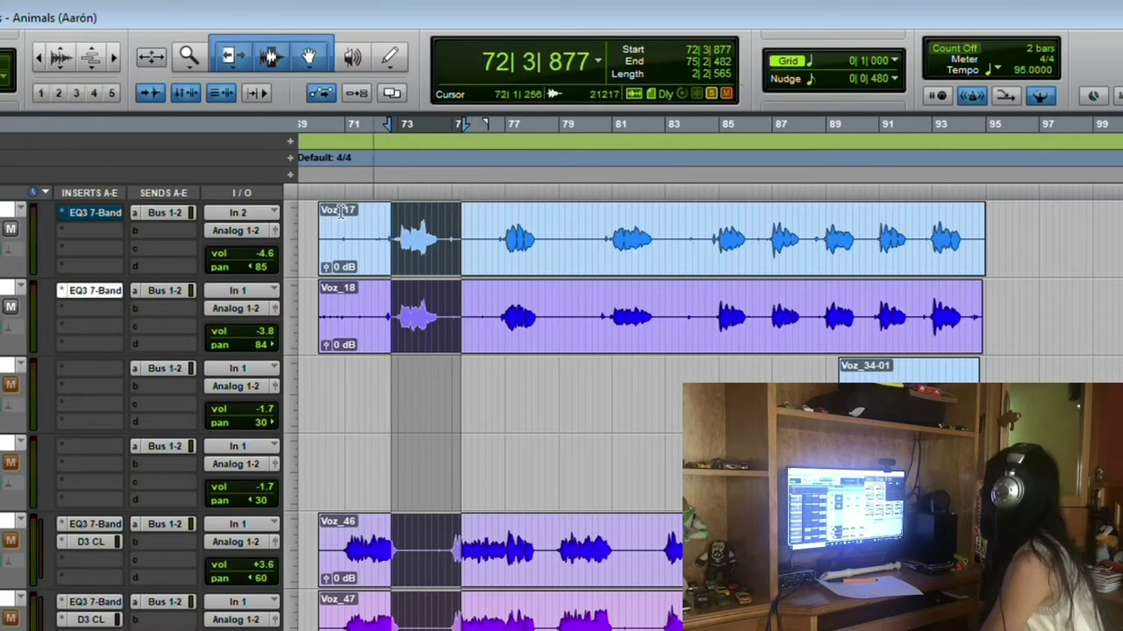
left_click(101, 215)
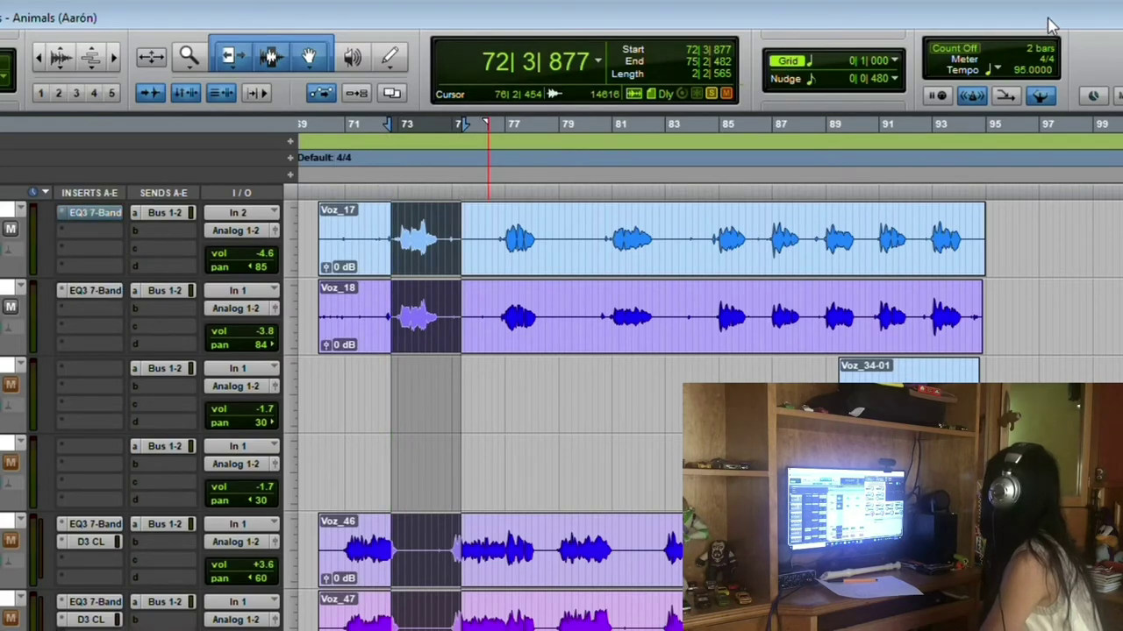
key("space")
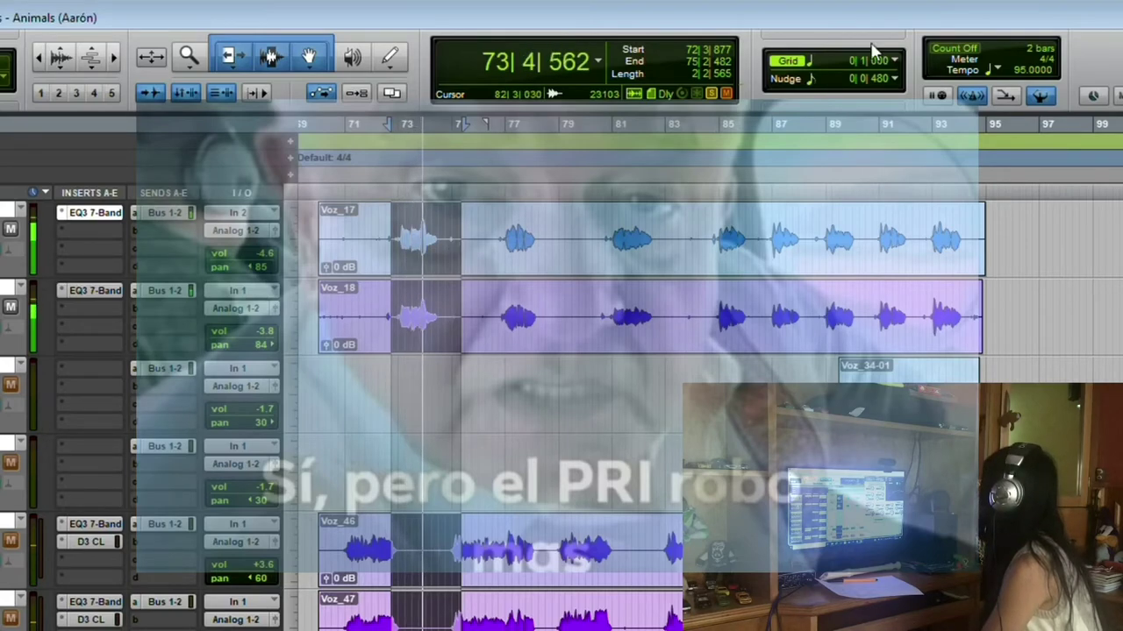
key("space")
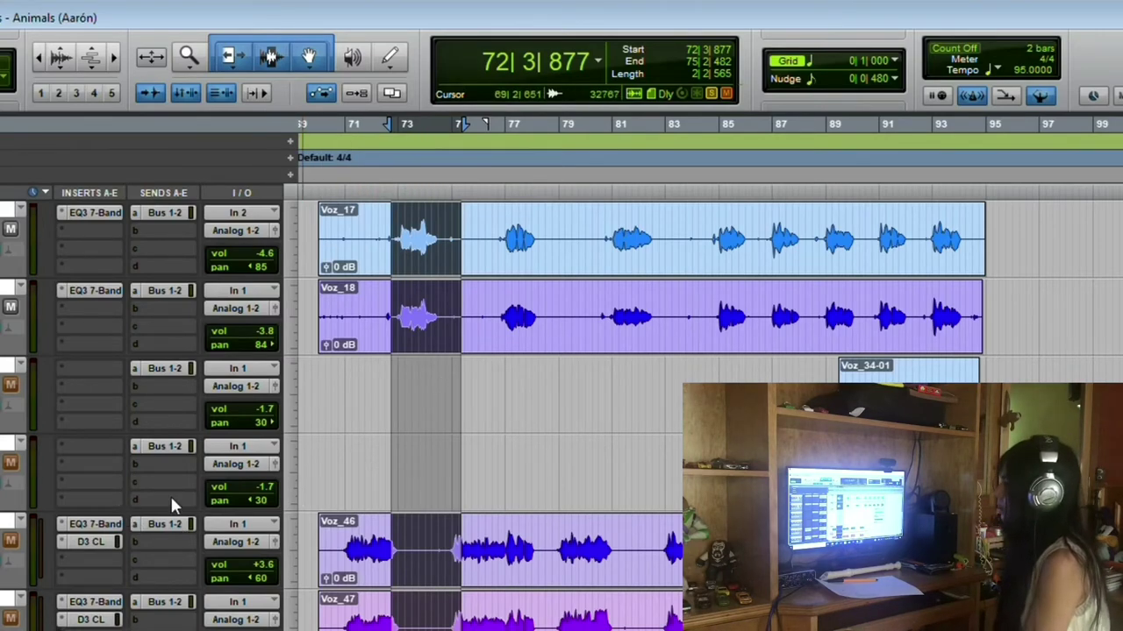
Solo the Voz_46 and Voz_47 tracks instead and place the playback start at about 70|4|397, just before their first phrase
left_click_drag(343, 119, 755, 129)
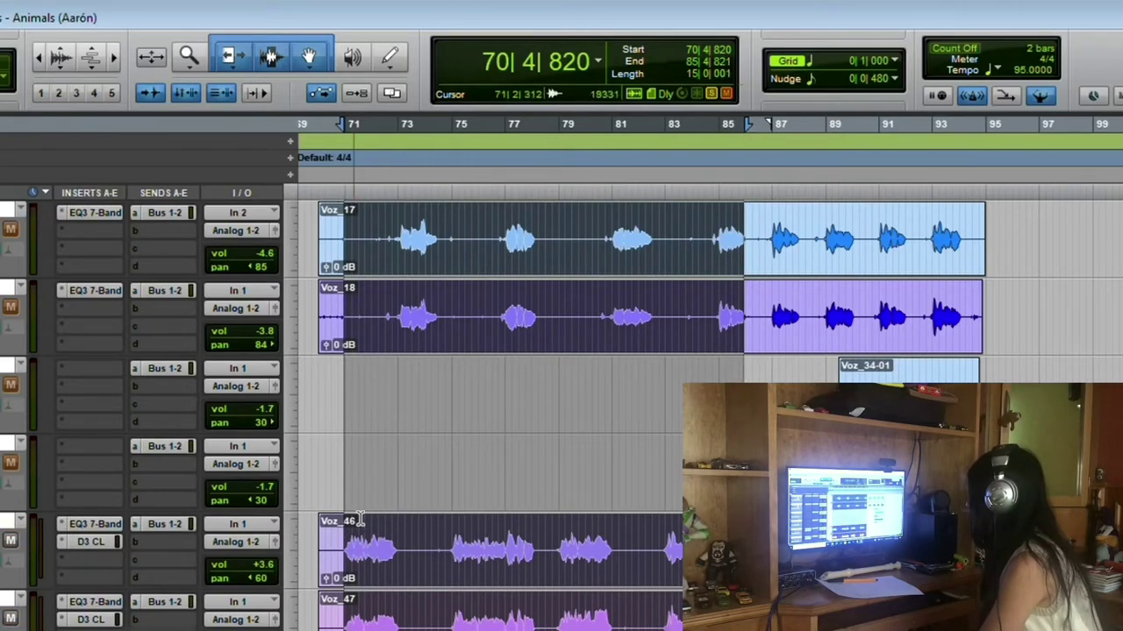
left_click_drag(349, 527, 413, 535)
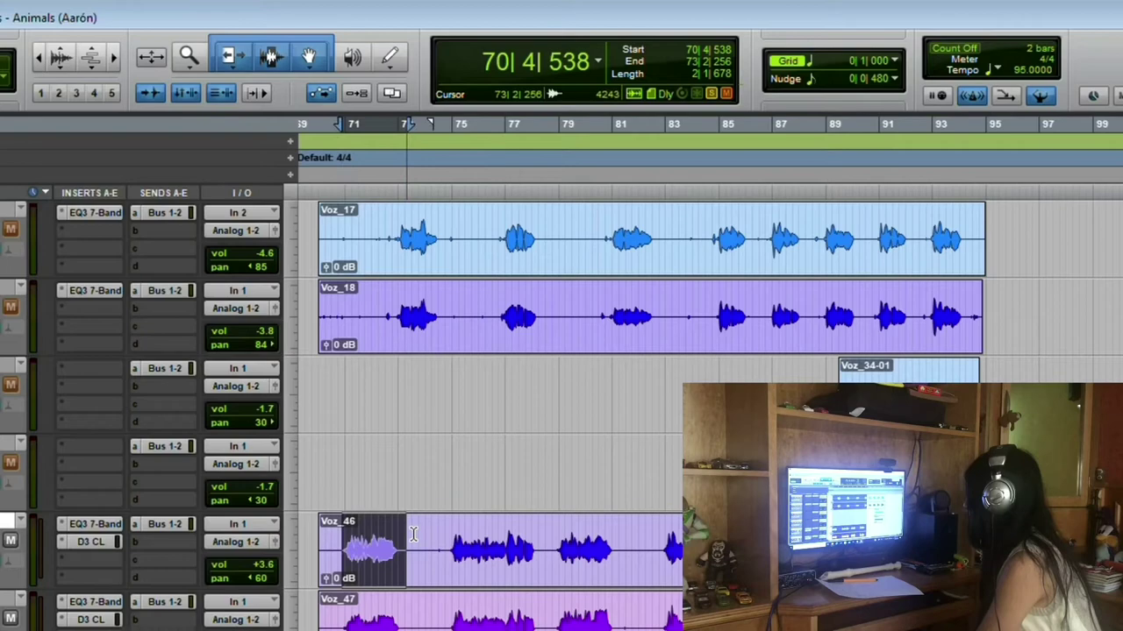
left_click(348, 526)
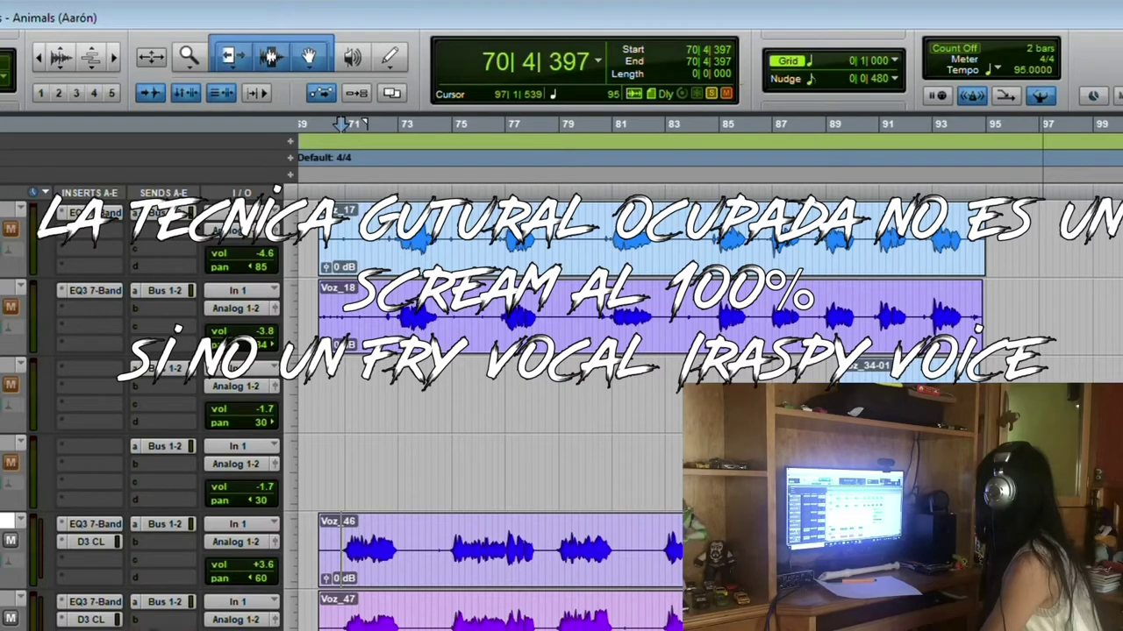
Listen to the first phrase of Voz_46 and Voz_47 with the D3 CL compressor of the Voz_46 track open
scroll(24, 456, "down", 3)
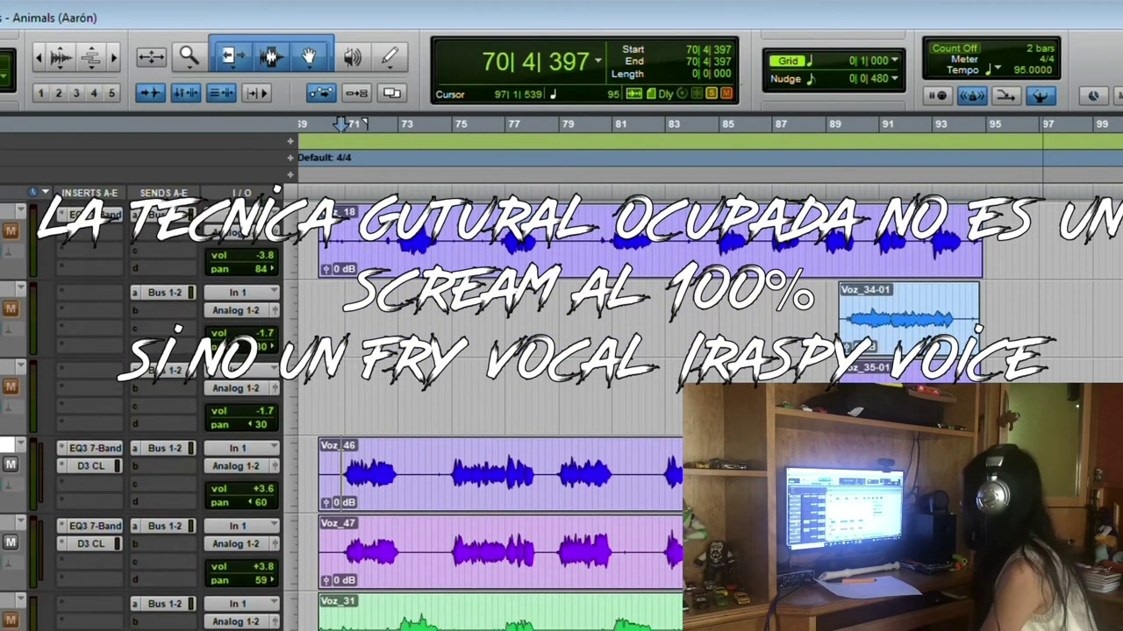
key("space")
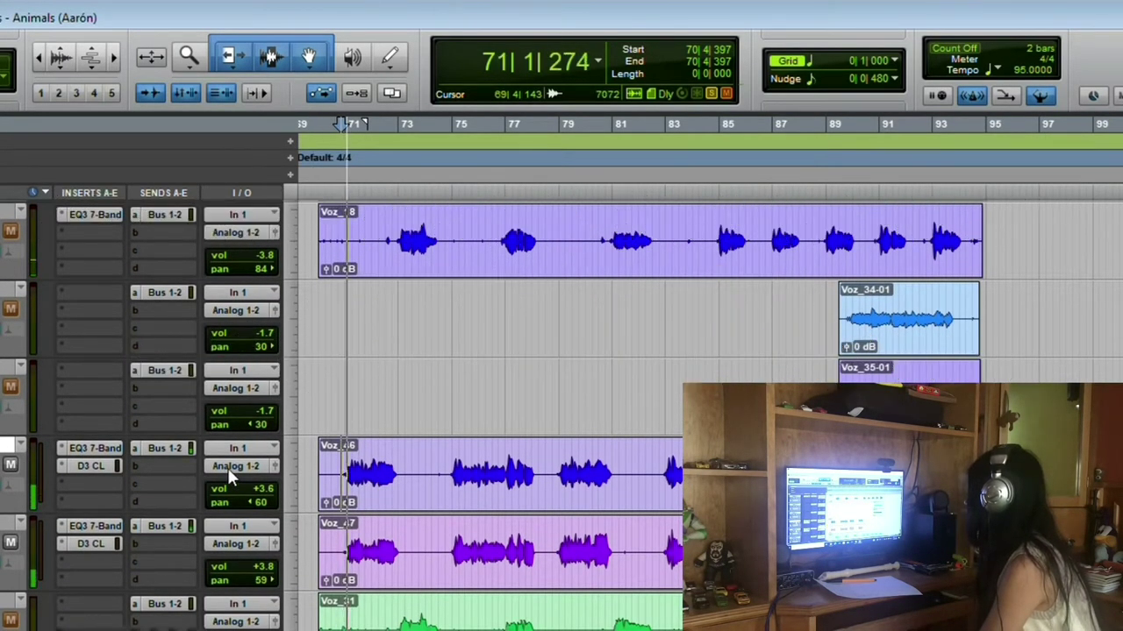
left_click(103, 464)
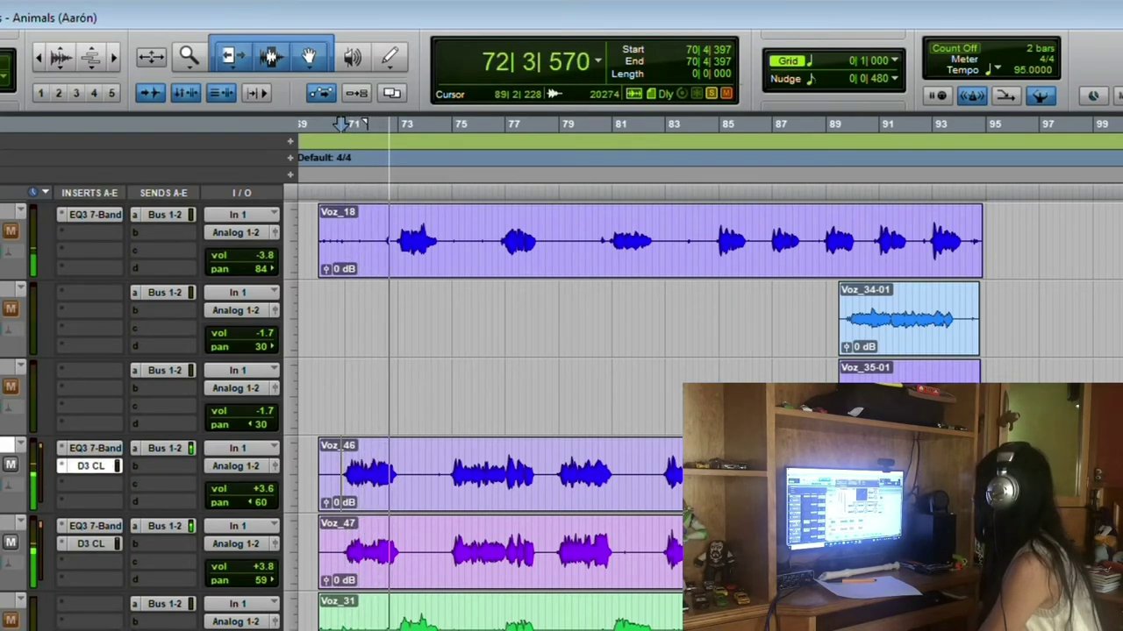
key("space")
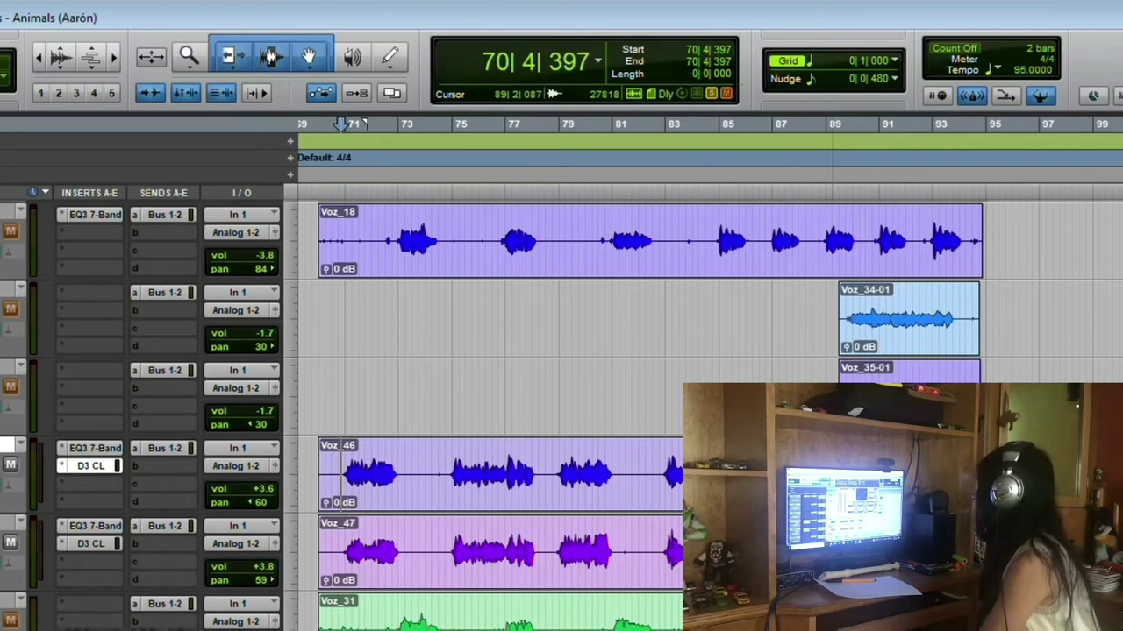
key("space")
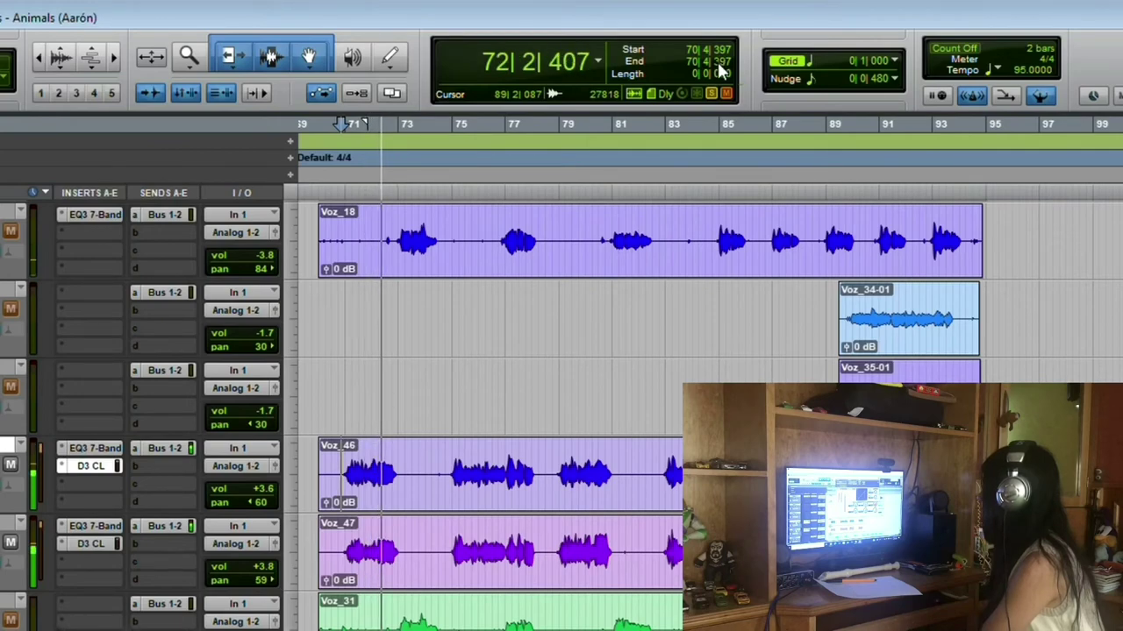
key("space")
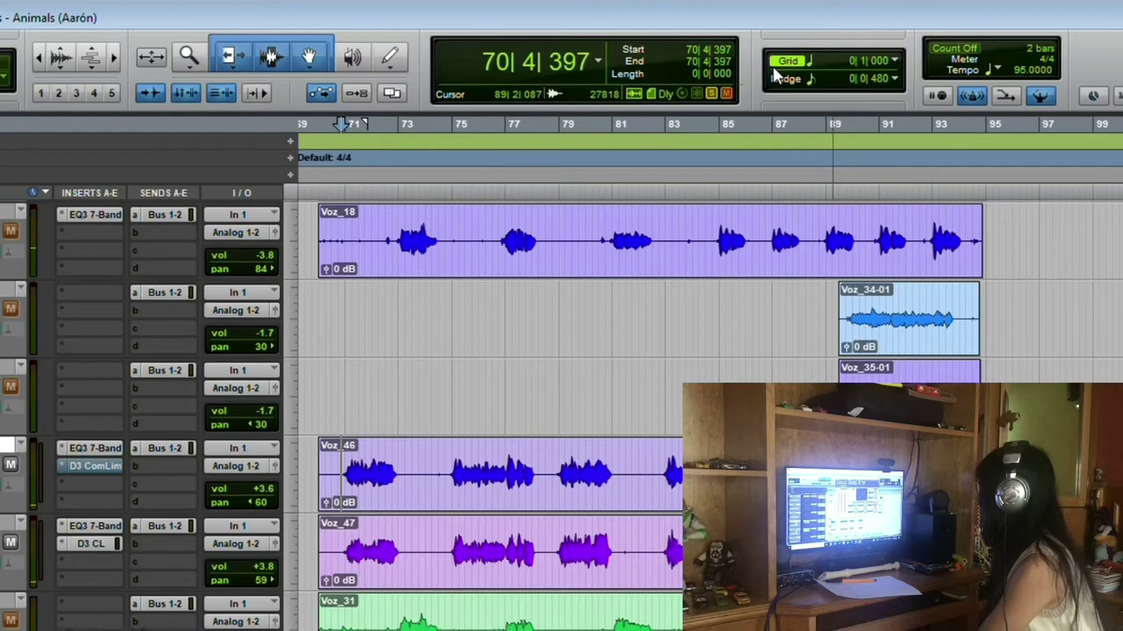
Bypass the D3 CL compressors on both the Voz_46 and Voz_47 tracks and listen to the first phrase uncompressed
left_click(91, 544)
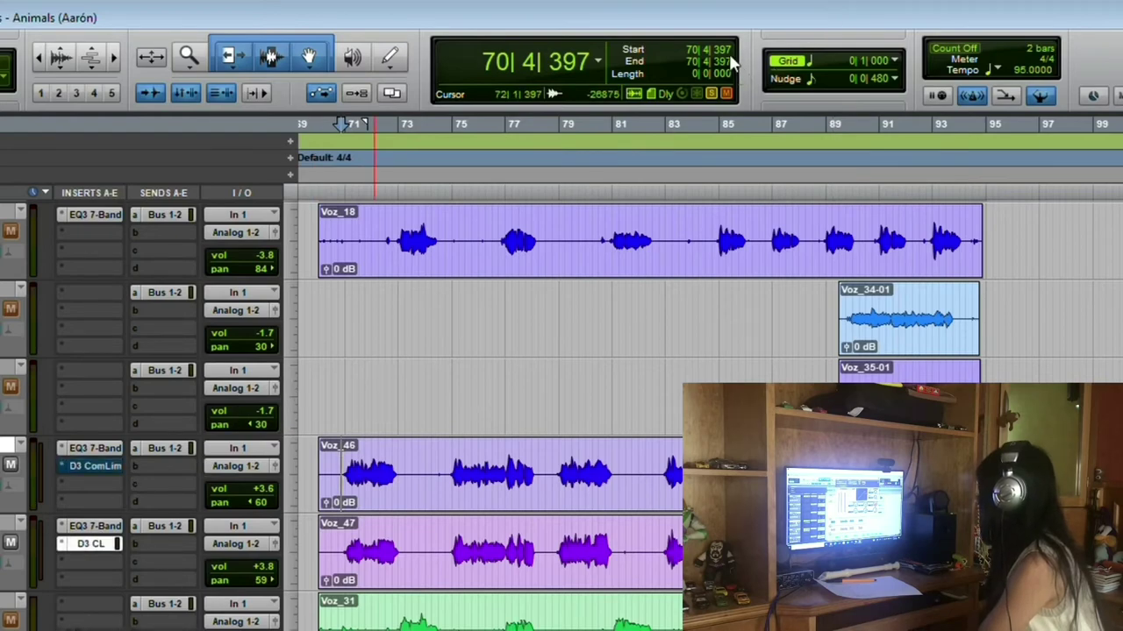
key("space")
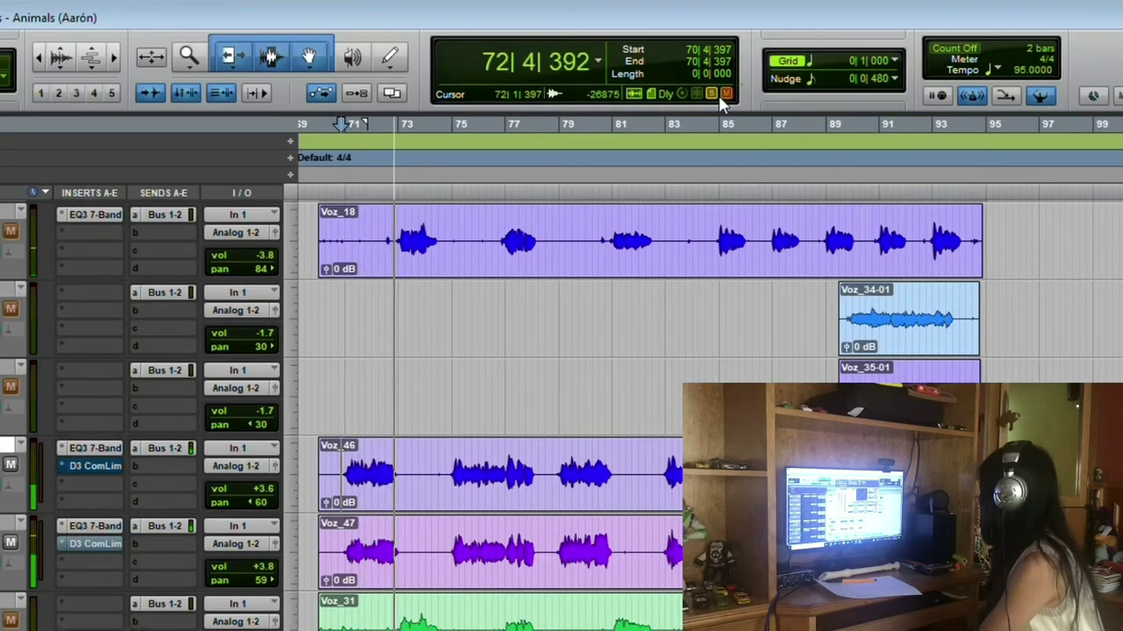
key("space")
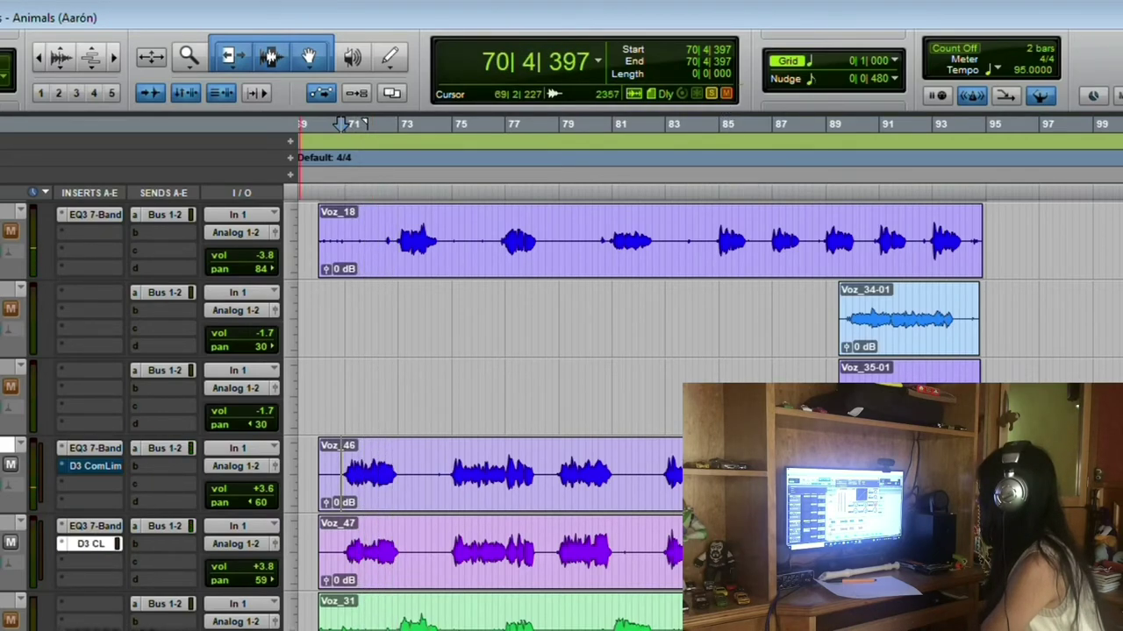
Reactivate the D3 CL compressors on Voz_46 and Voz_47, listen to the phrase with compression, and clear the solos
left_click(92, 463)
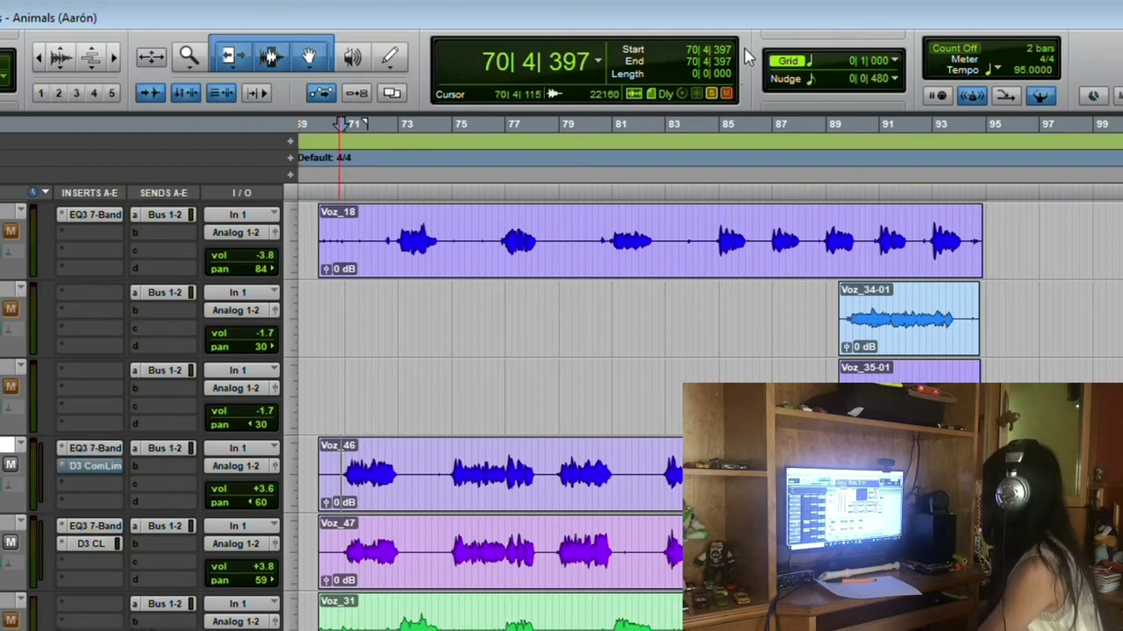
key("space")
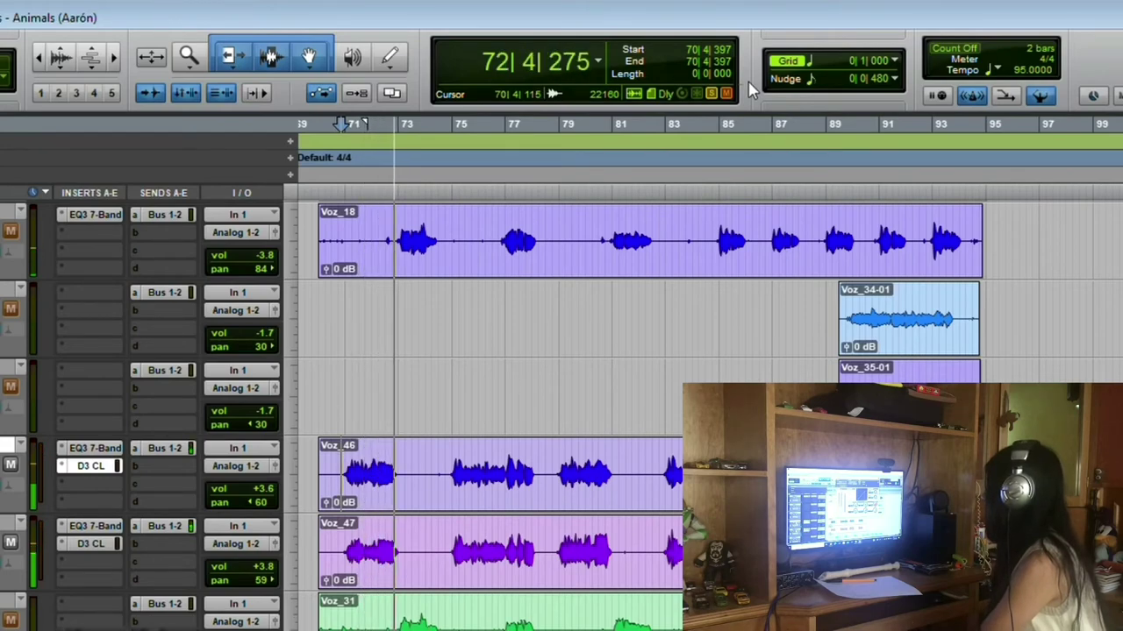
key("space")
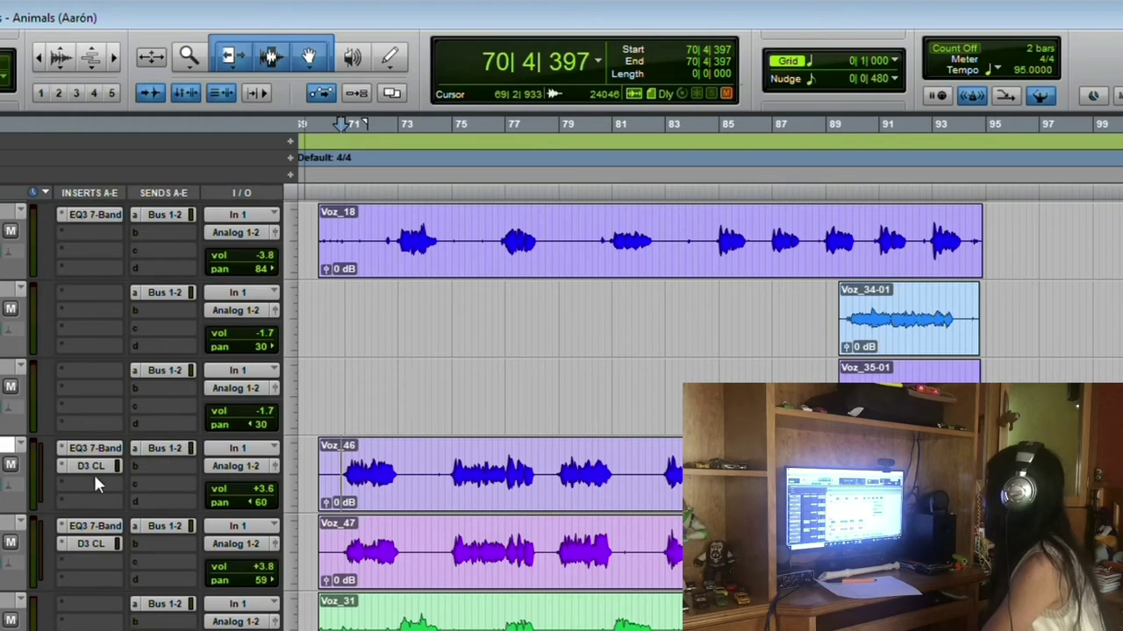
Open the D-Verb plug-in on the Bus 1-2 reverb track to examine its settings, and close it
scroll(561, 351, "up", 1)
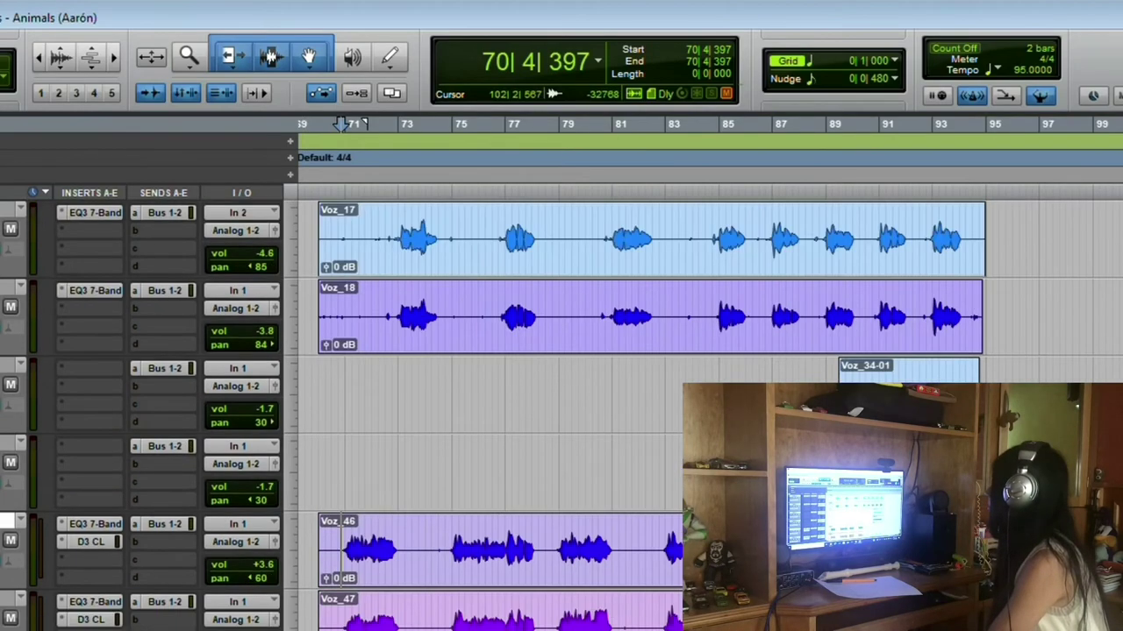
scroll(378, 233, "down", 8)
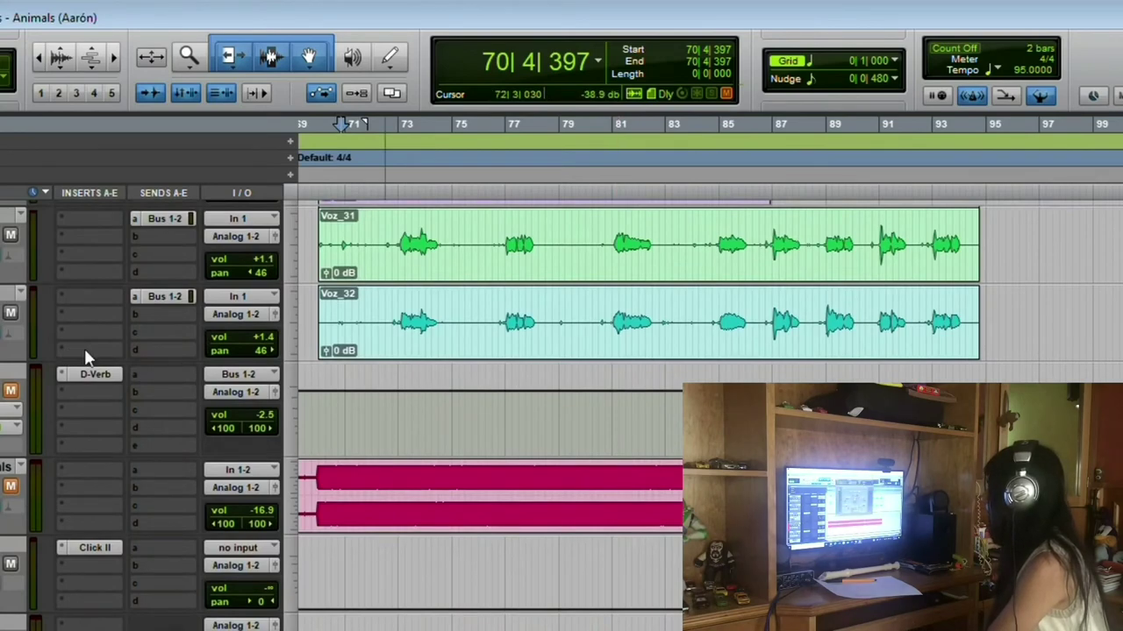
left_click(87, 373)
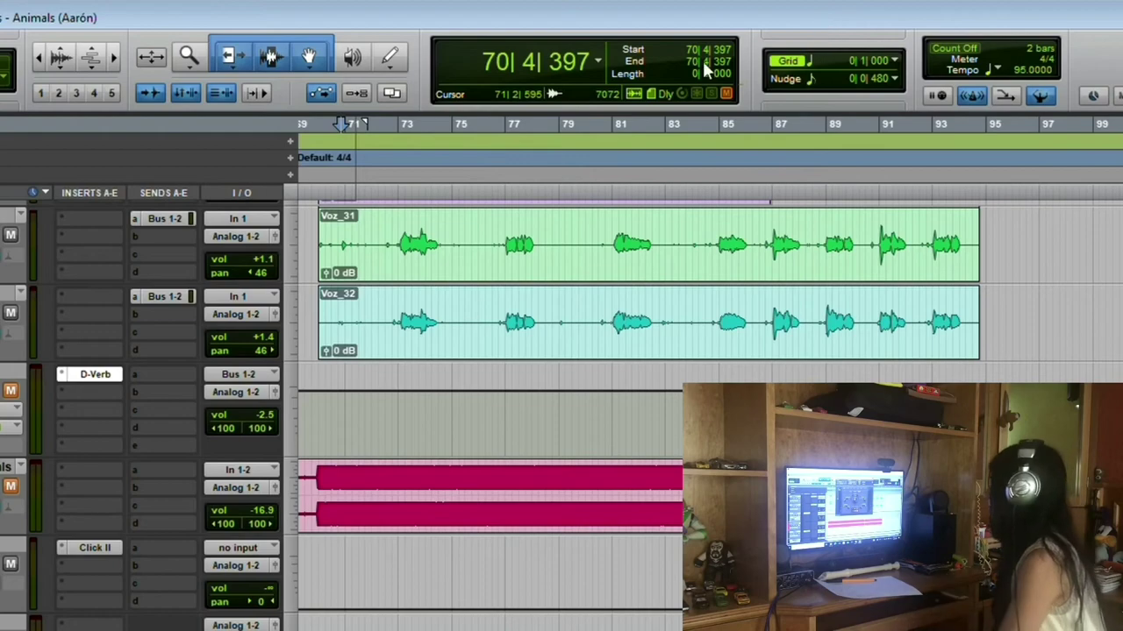
left_click(838, 25)
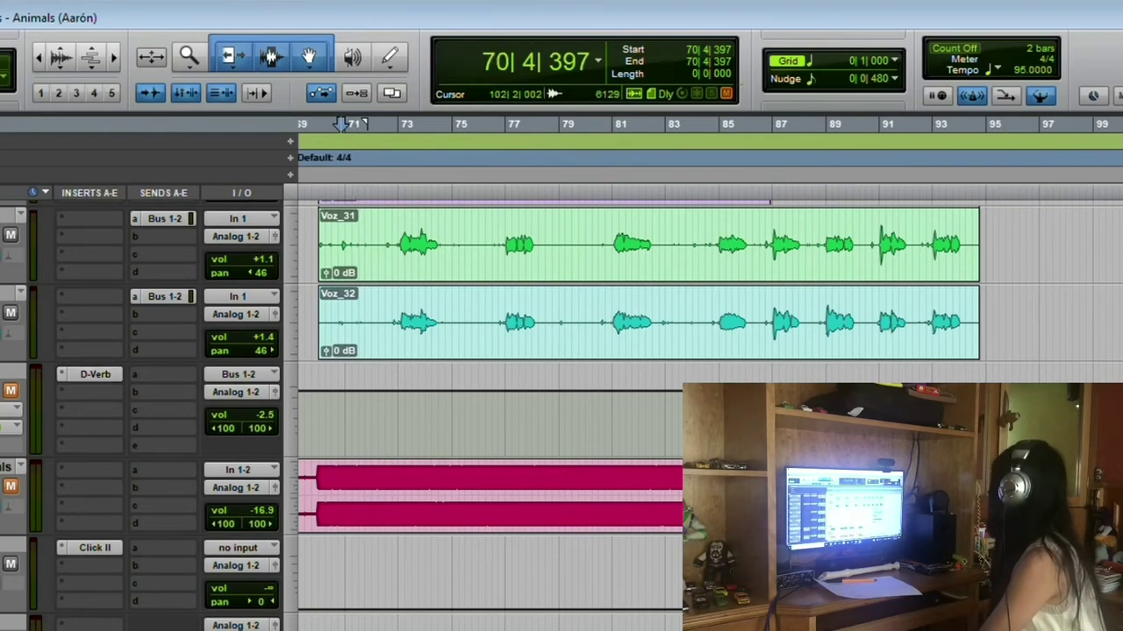
Open the Bus 1-2 send of the Voz_17 track to examine how it feeds the reverb, and close it
scroll(701, 289, "up", 8)
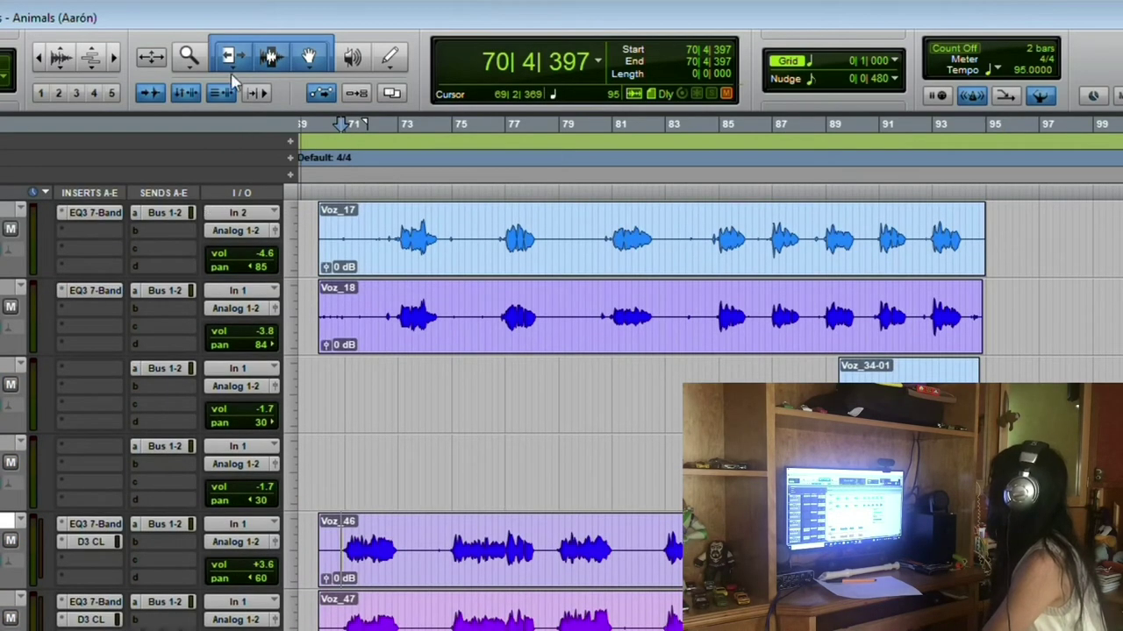
left_click(166, 212)
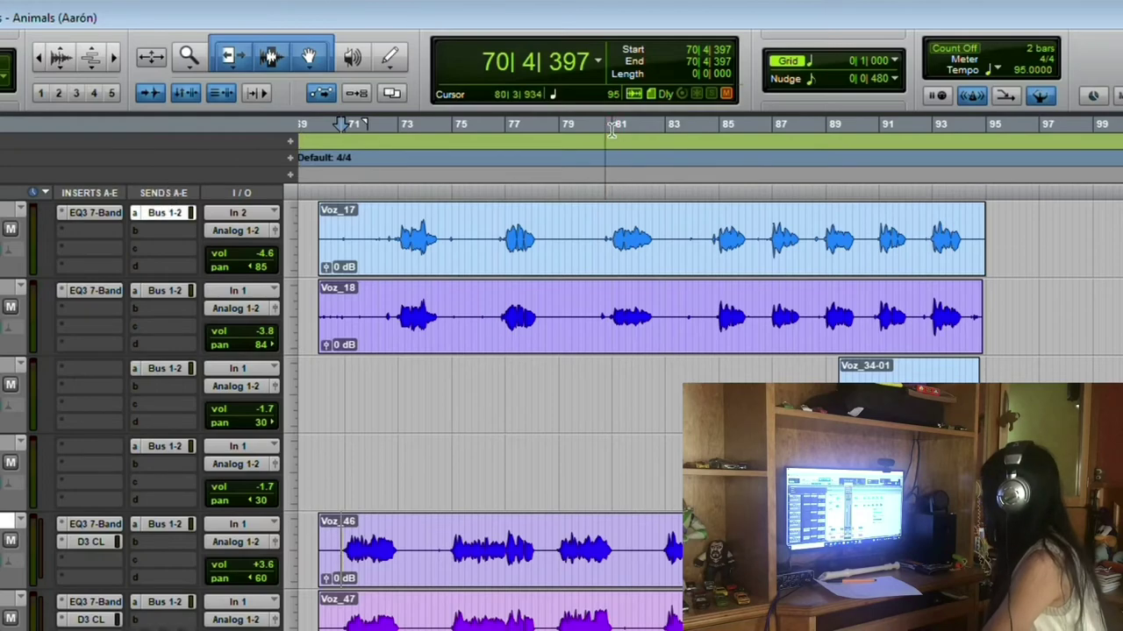
left_click(573, 78)
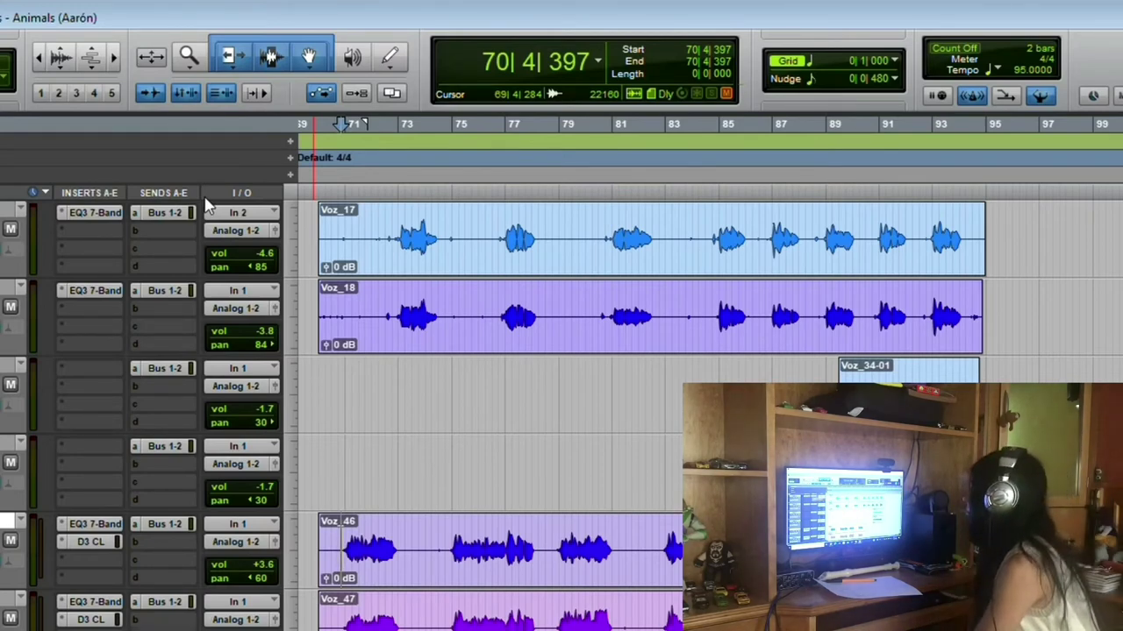
Unmute the D-Verb reverb track, set its level to -3.8 dB, and play all the vocals together from 70|4|397
scroll(1041, 234, "down", 10)
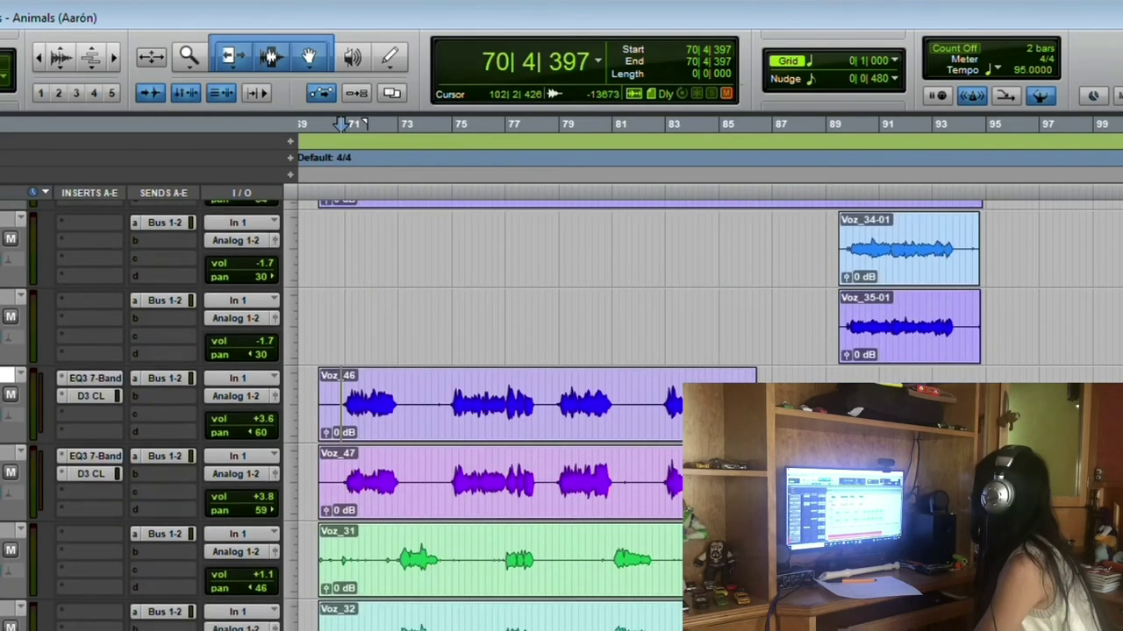
scroll(709, 290, "down", 3)
scroll(708, 290, "up", 6)
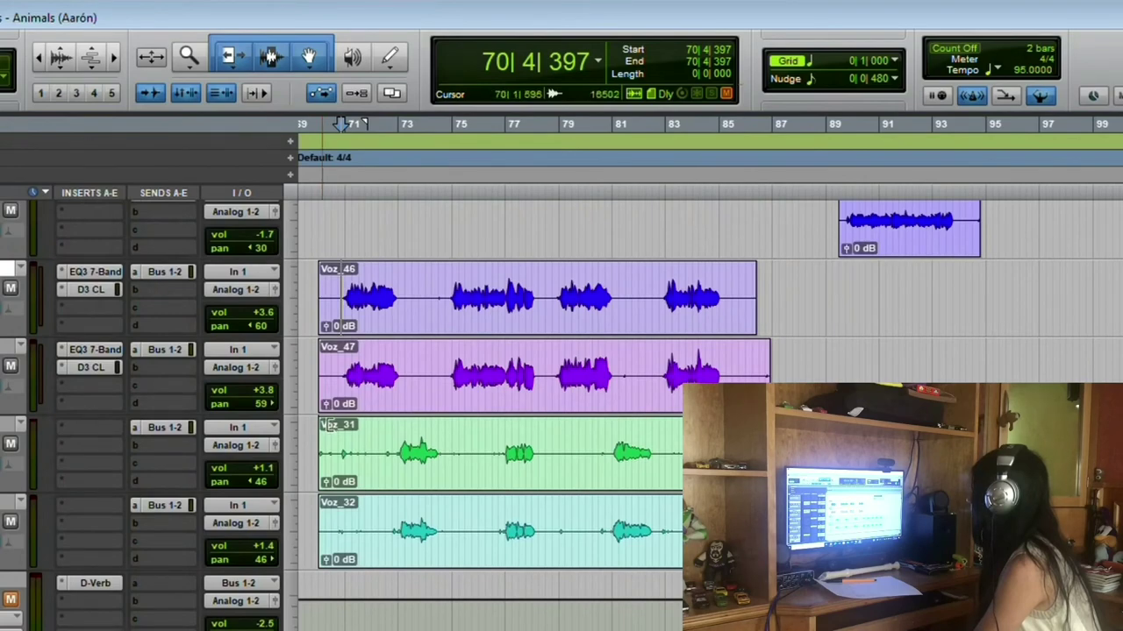
key("space")
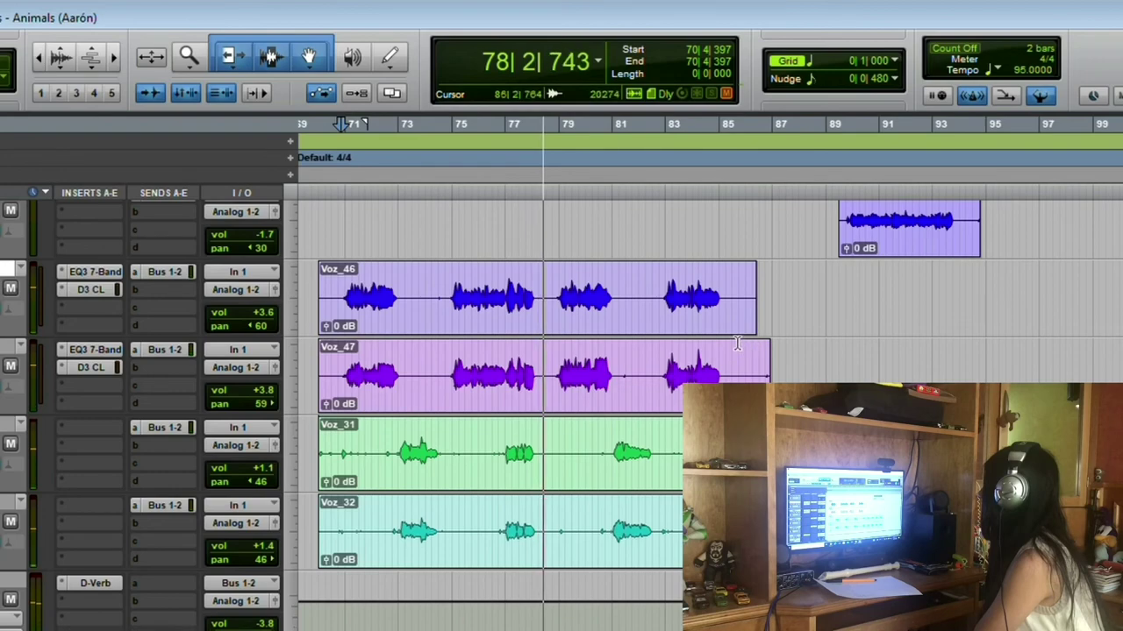
key("space")
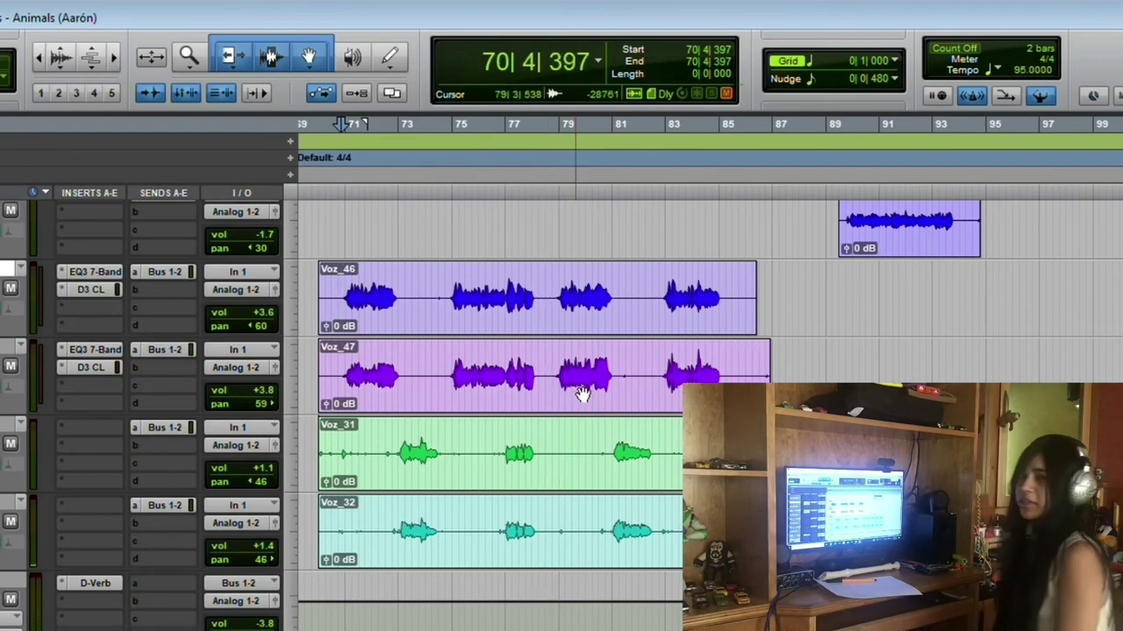